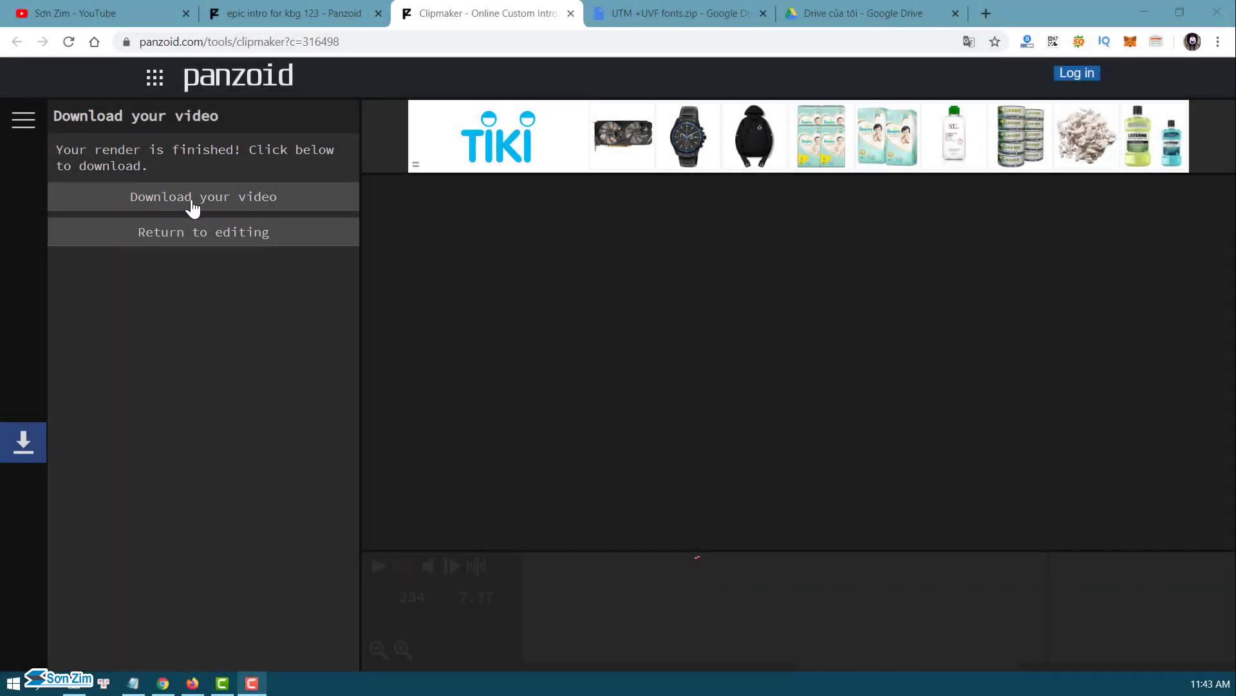
Download the finished render and save it to the Desktop as "video intro 1" in MKV format.
click(164, 200)
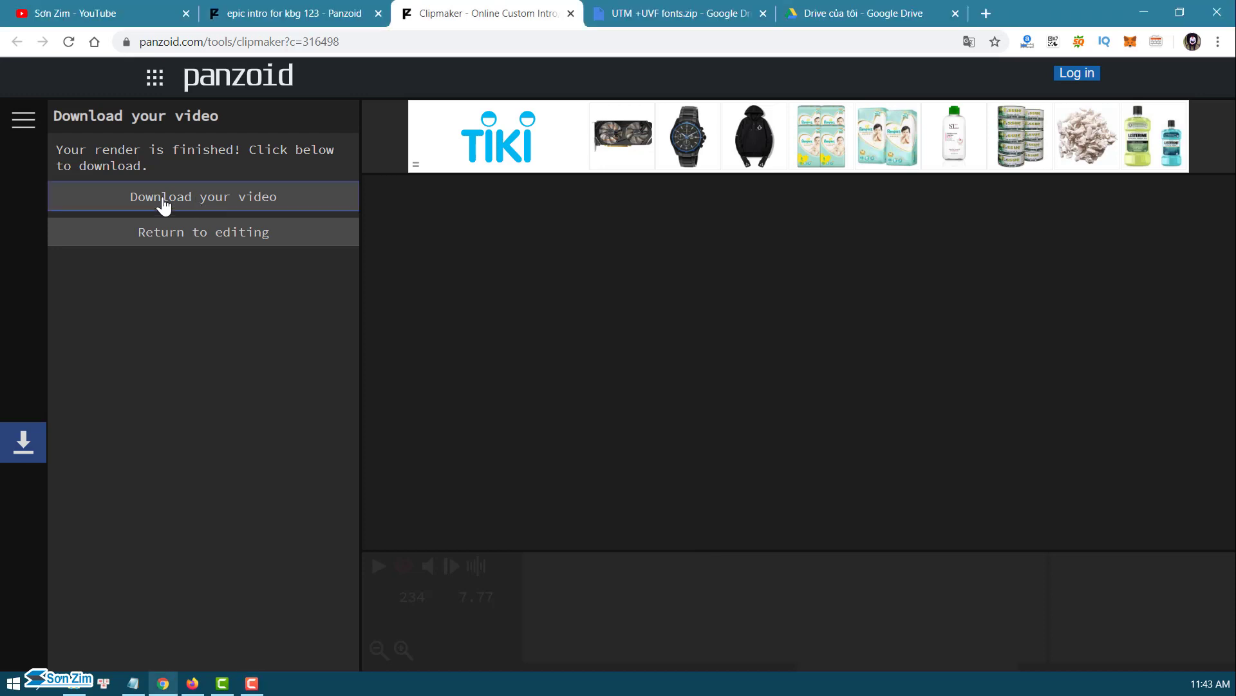
click(208, 204)
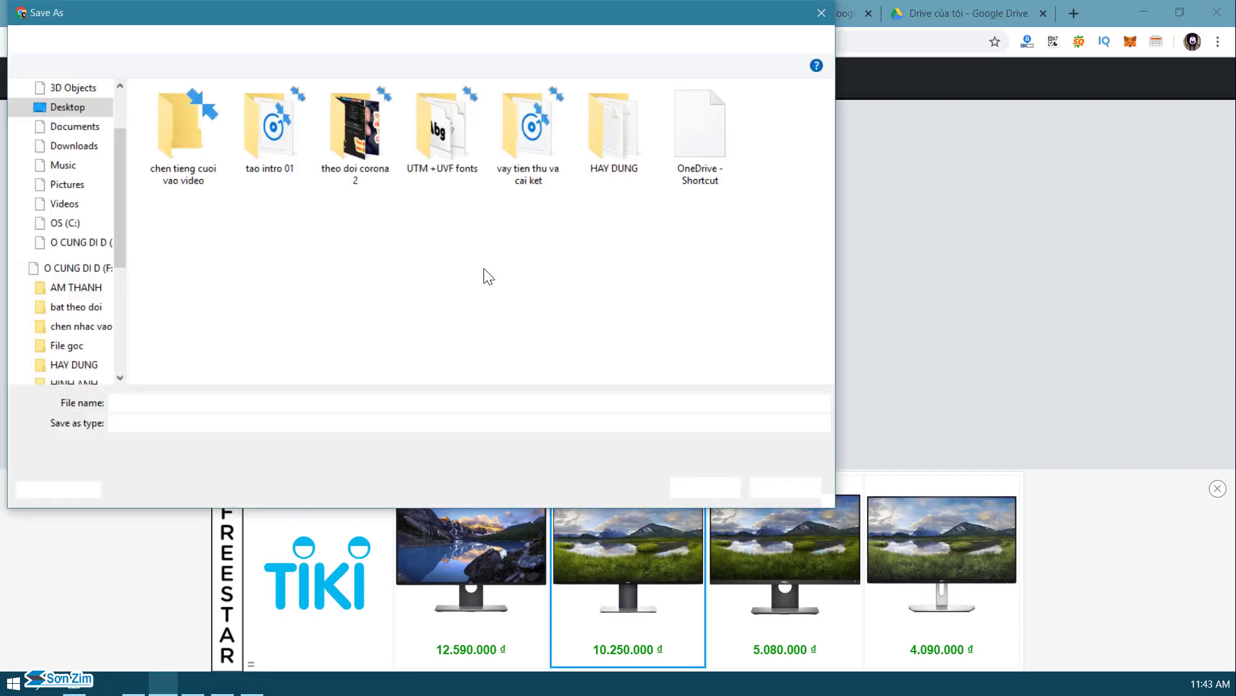
click(250, 402)
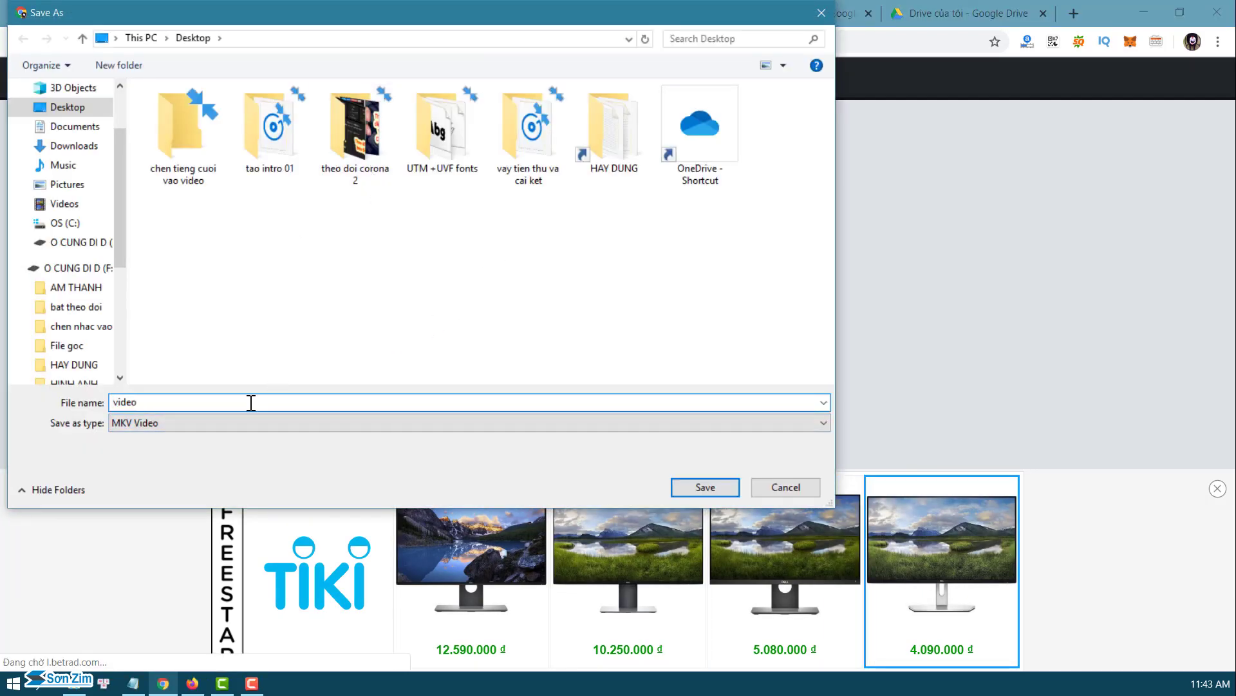
text(i)
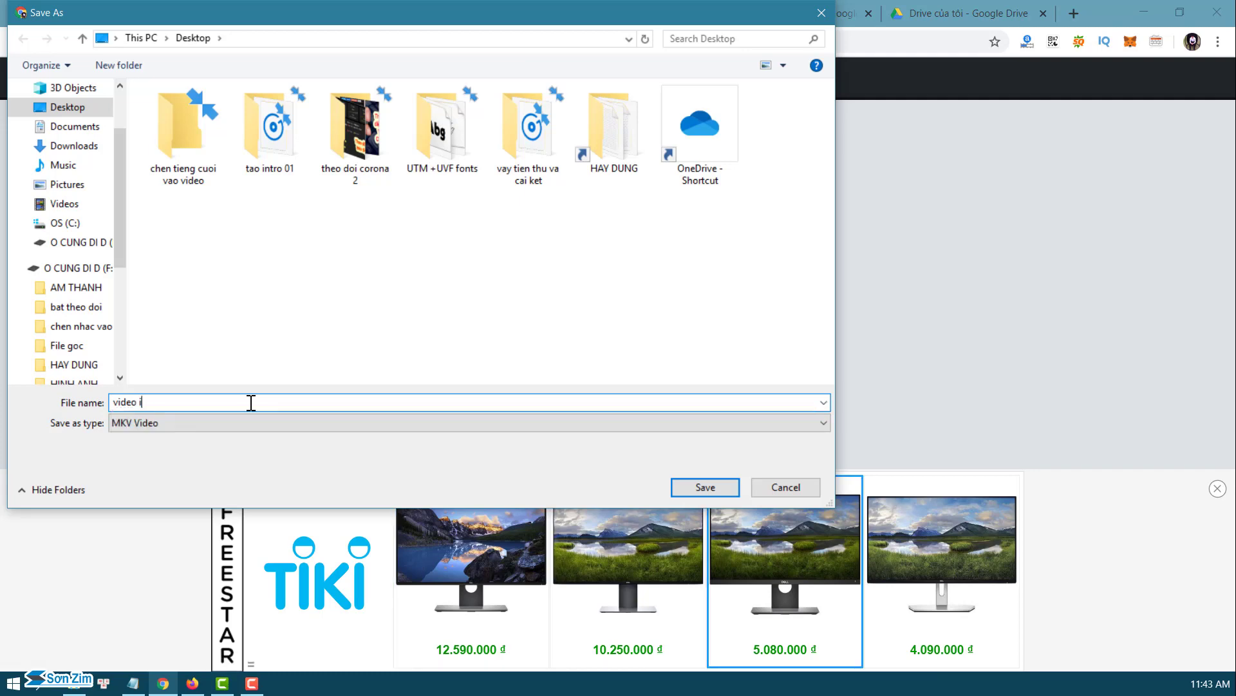
text(ntro )
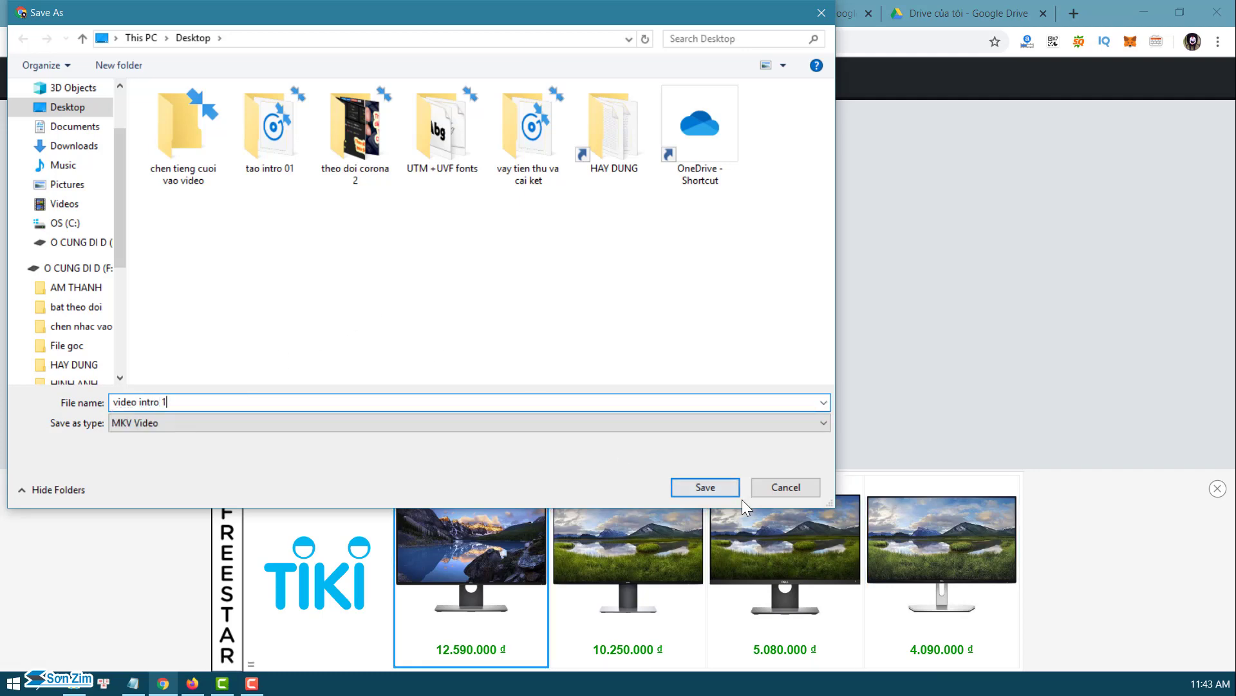
text(1)
click(695, 488)
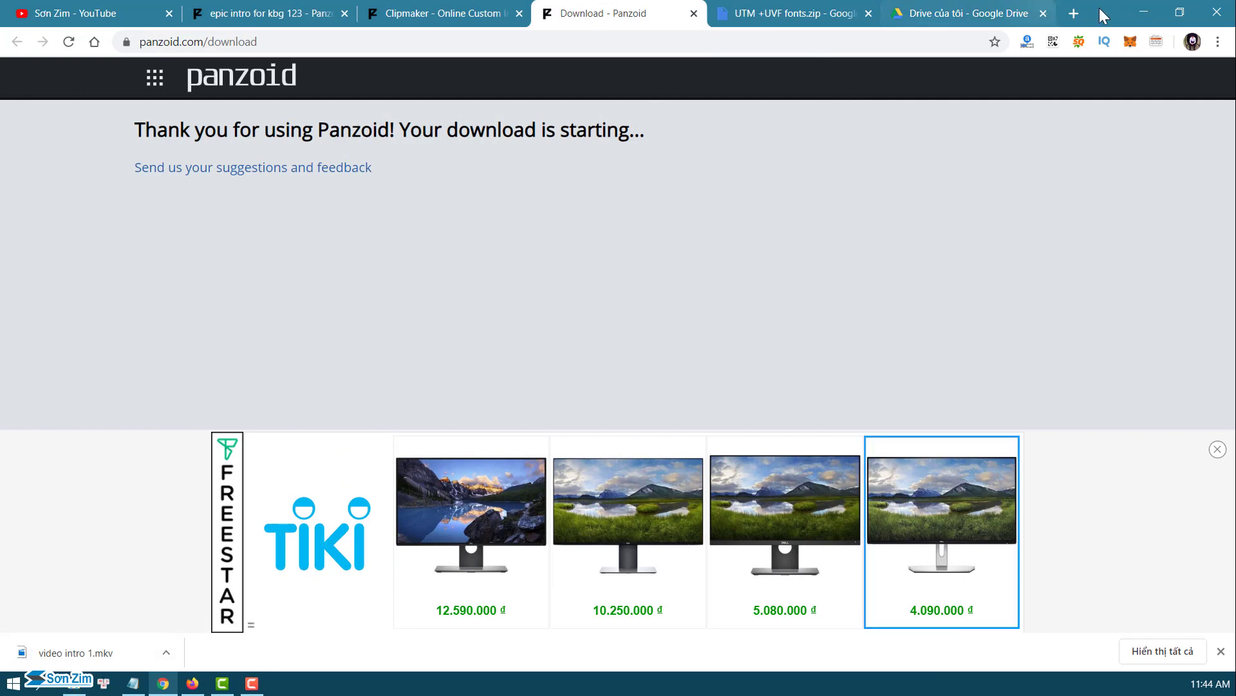
Play the downloaded "video intro 1" from the desktop to check it, and close the player.
click(1140, 17)
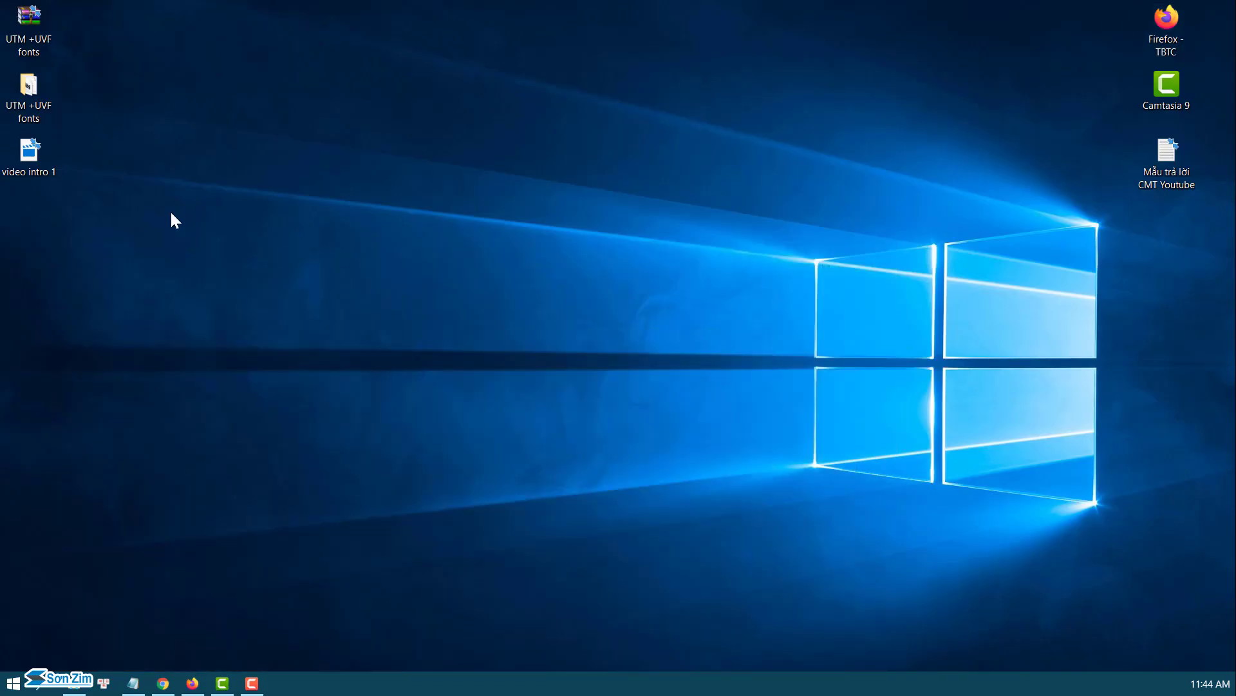
double_click(36, 162)
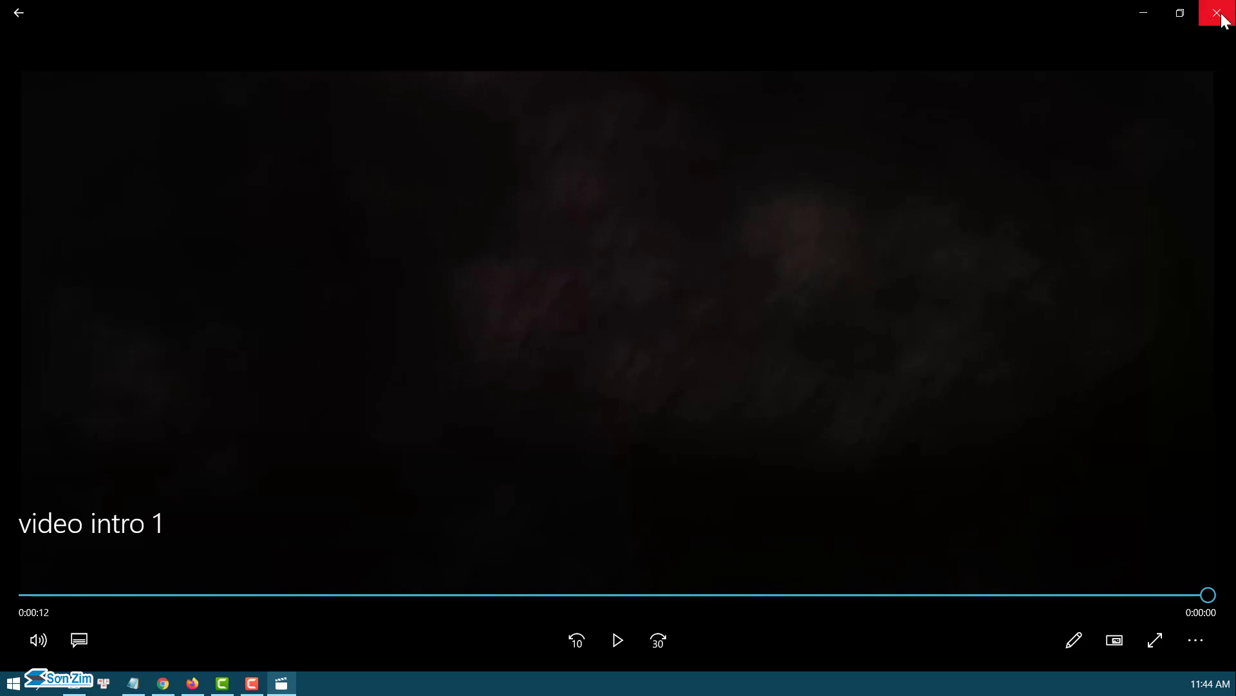
click(1223, 19)
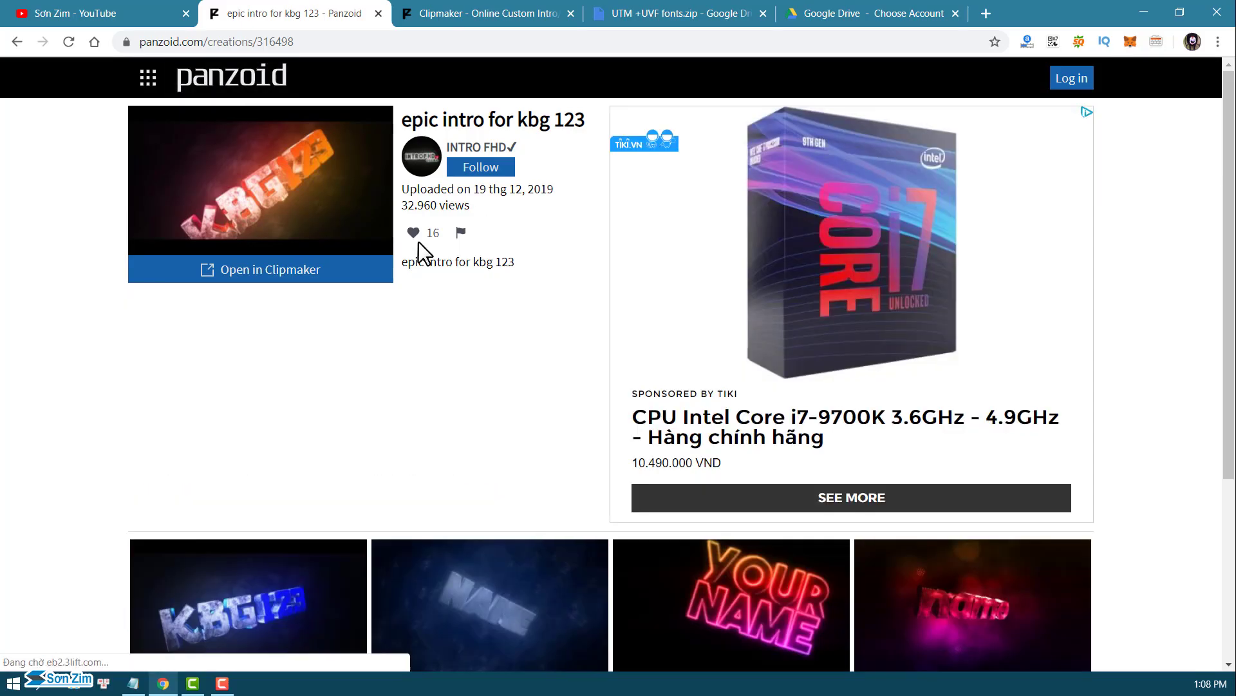
Return to the Panzoid home page and browse the Top creations for another intro template.
scroll(1231, 238, down, 4)
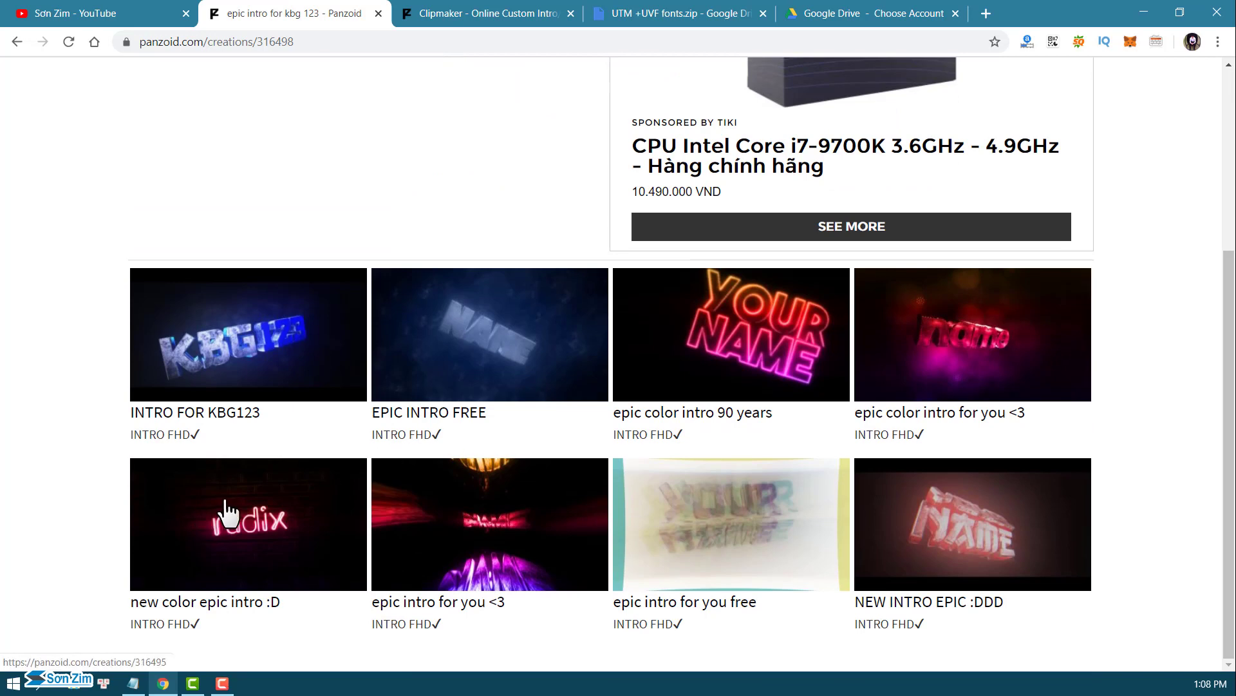
scroll(194, 322, up, 4)
click(233, 81)
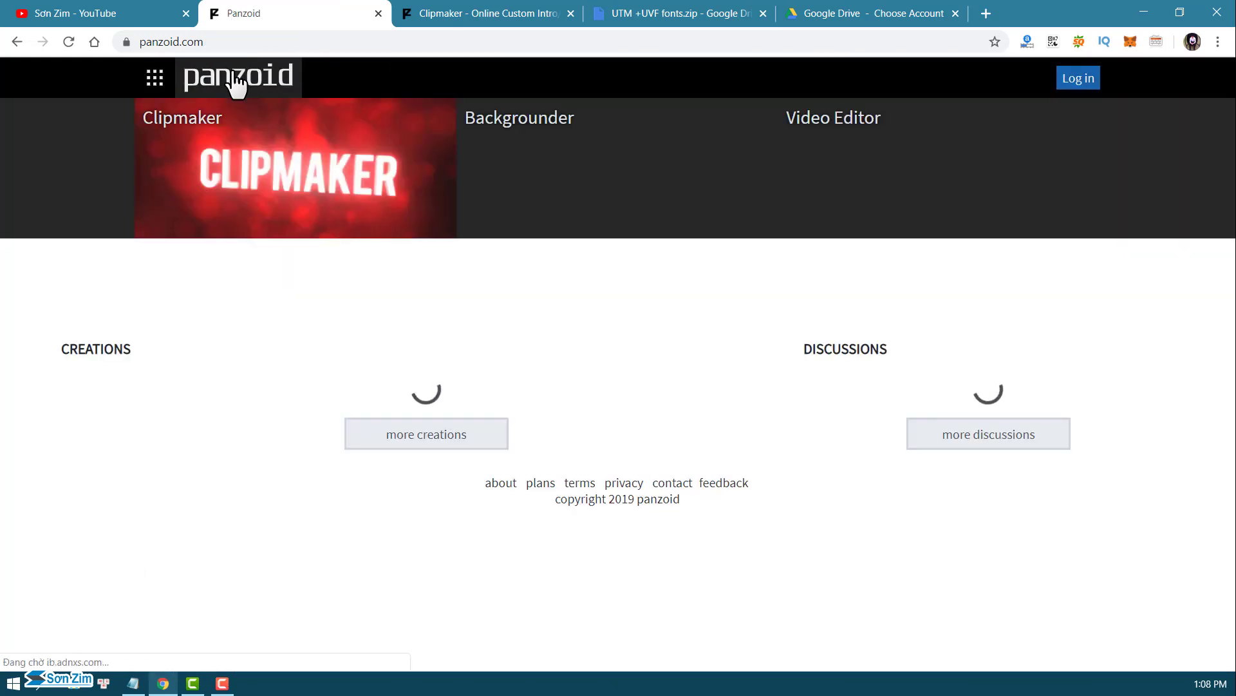
scroll(477, 428, down, 8)
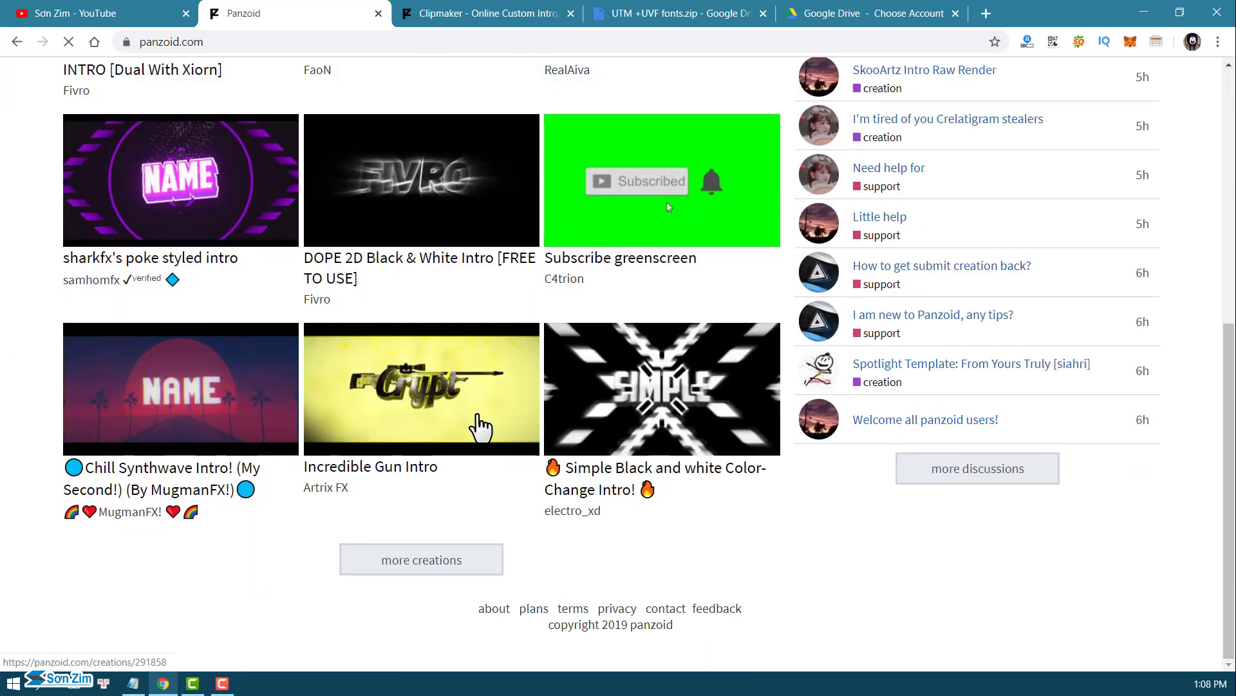
click(367, 564)
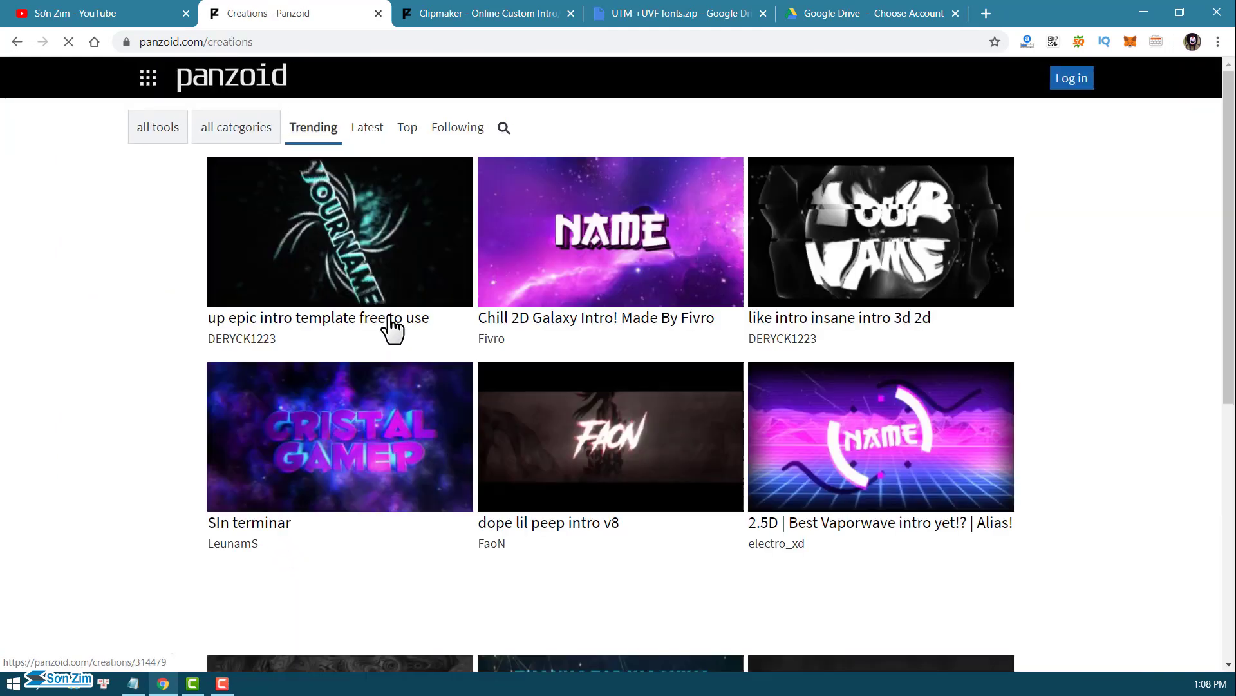
click(414, 126)
scroll(366, 341, down, 10)
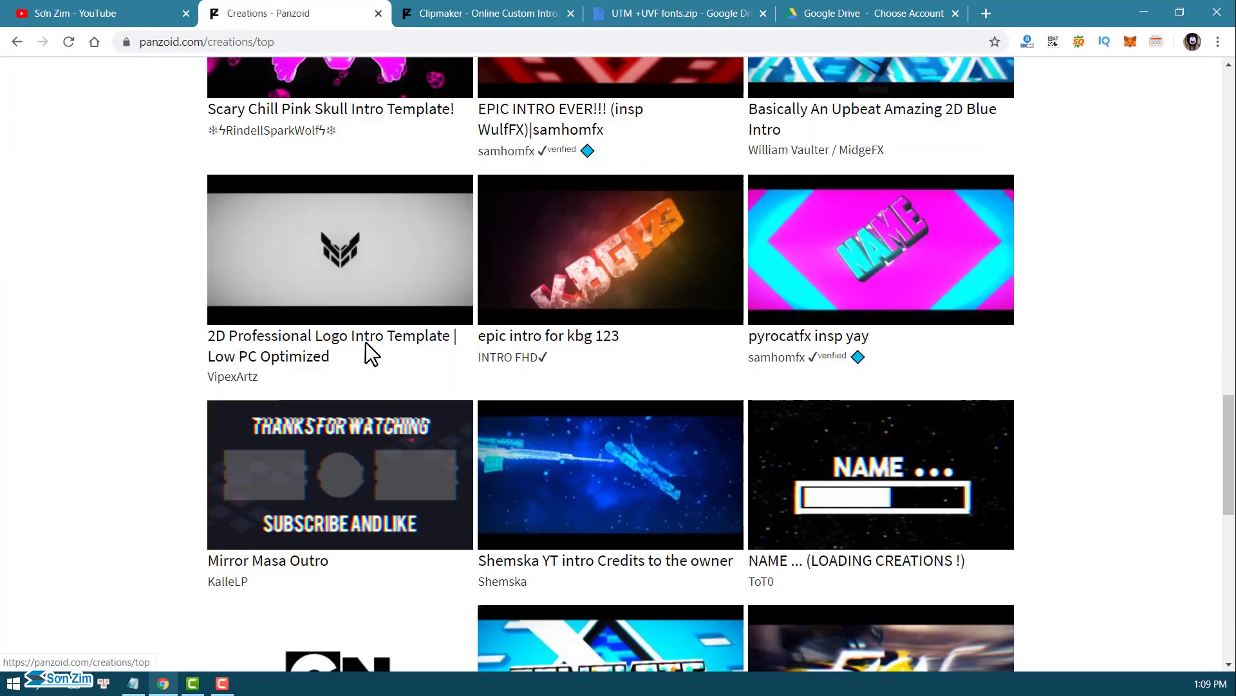
scroll(365, 341, down, 3)
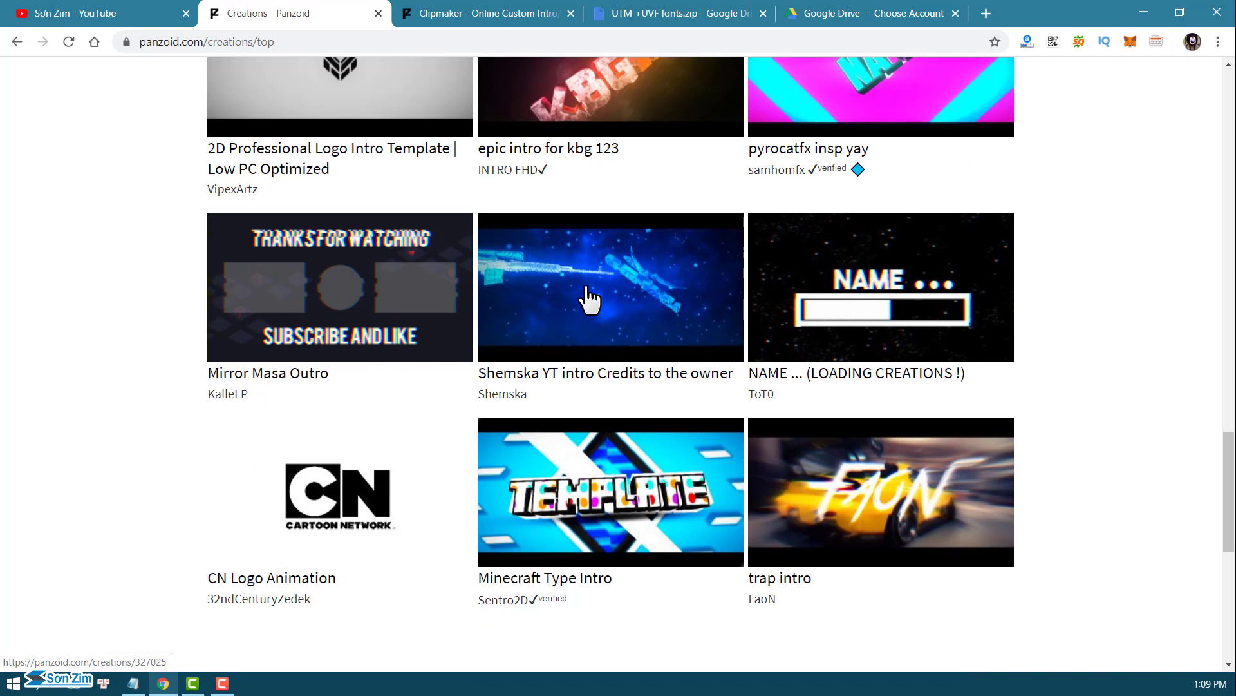
Open the blue sniper "Shemska YT intro" template in Clipmaker, close its creation page, and preview the animation up to the title text.
click(566, 305)
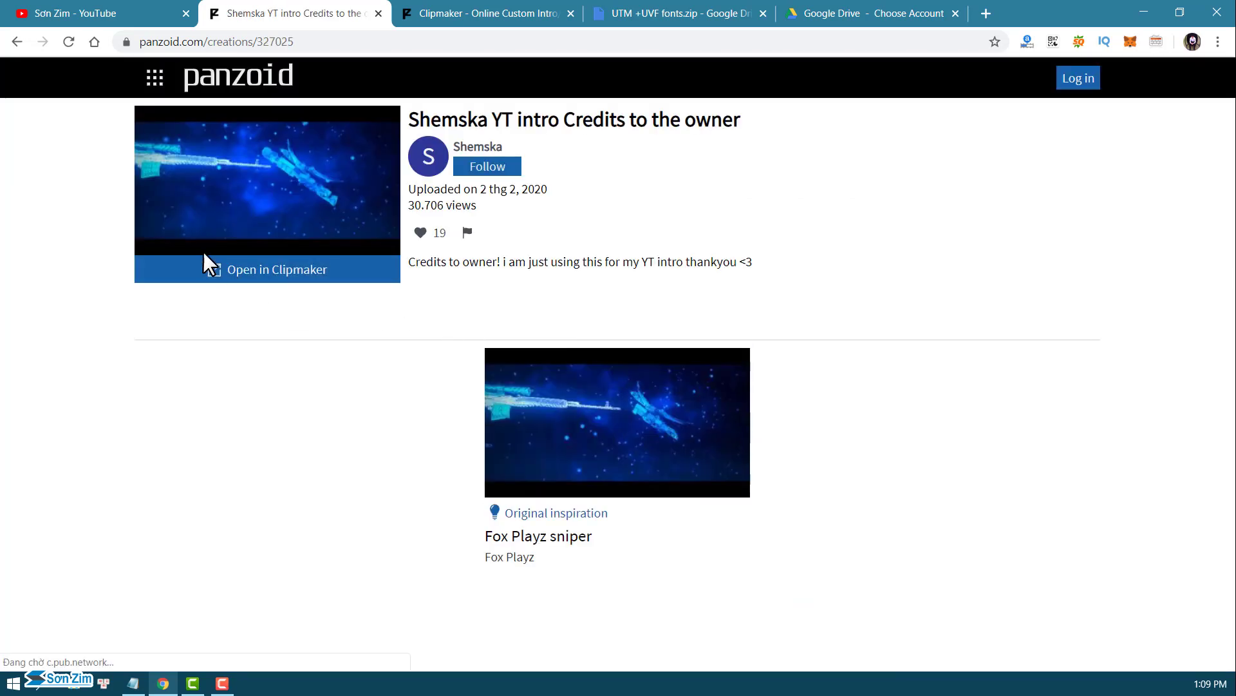
click(271, 274)
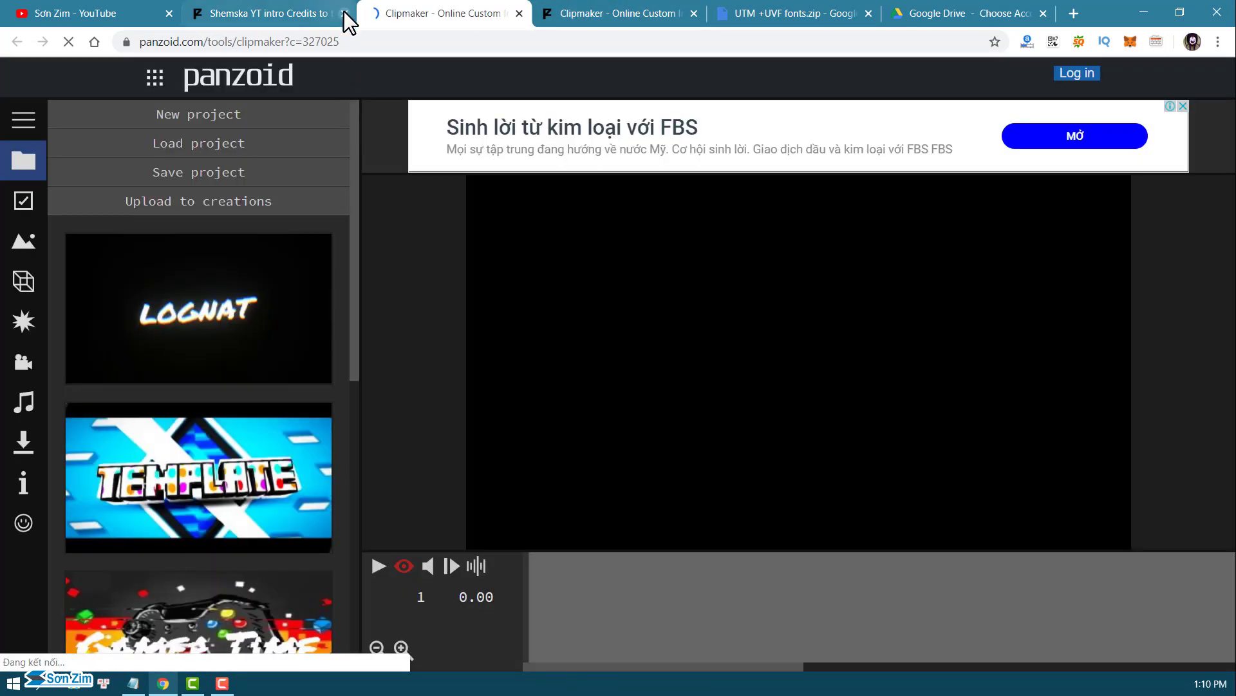
click(342, 10)
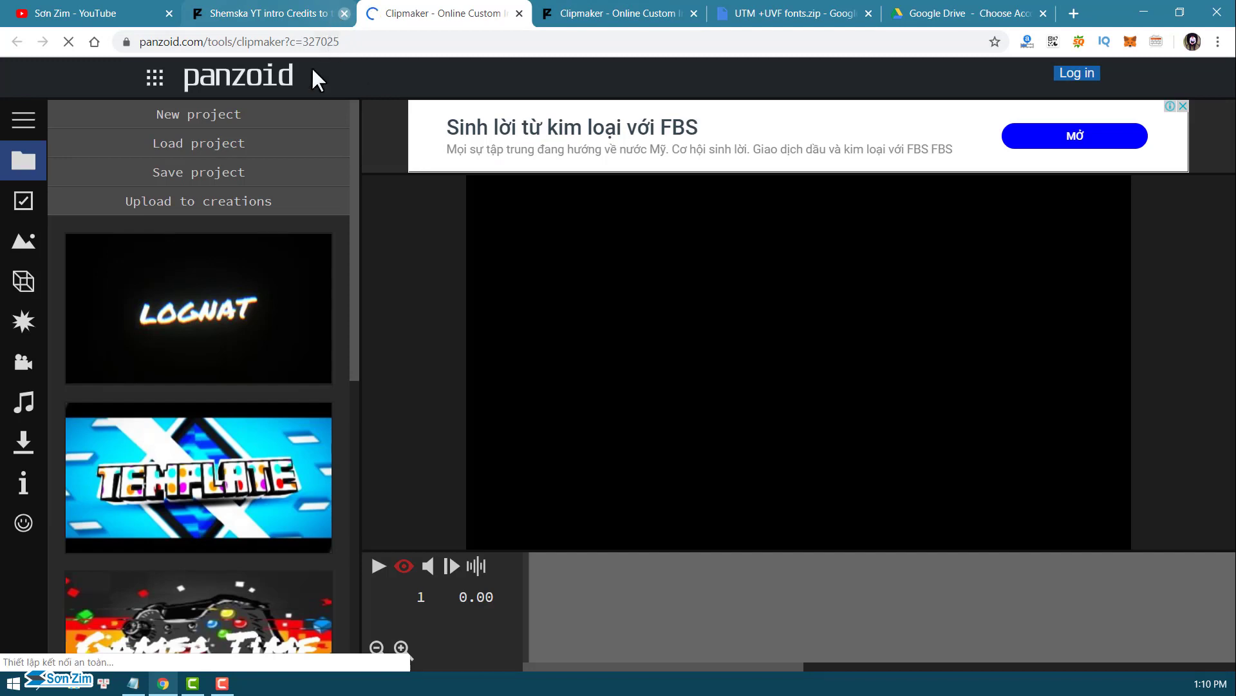
click(380, 567)
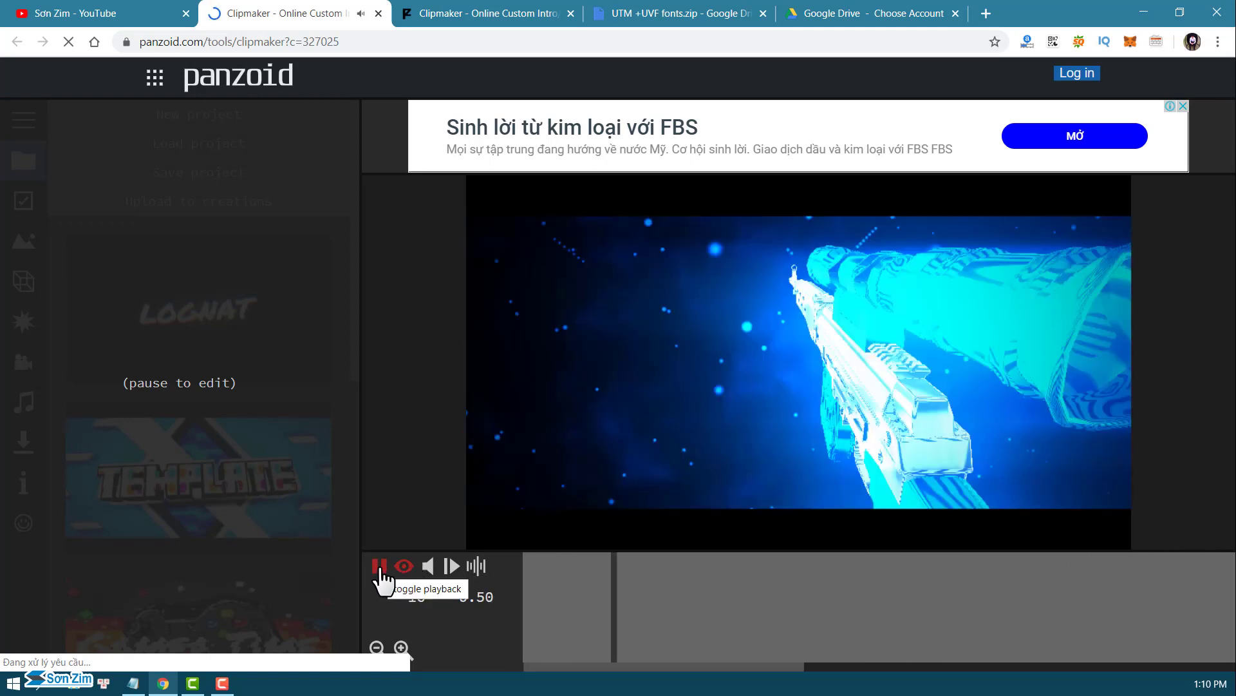
click(379, 570)
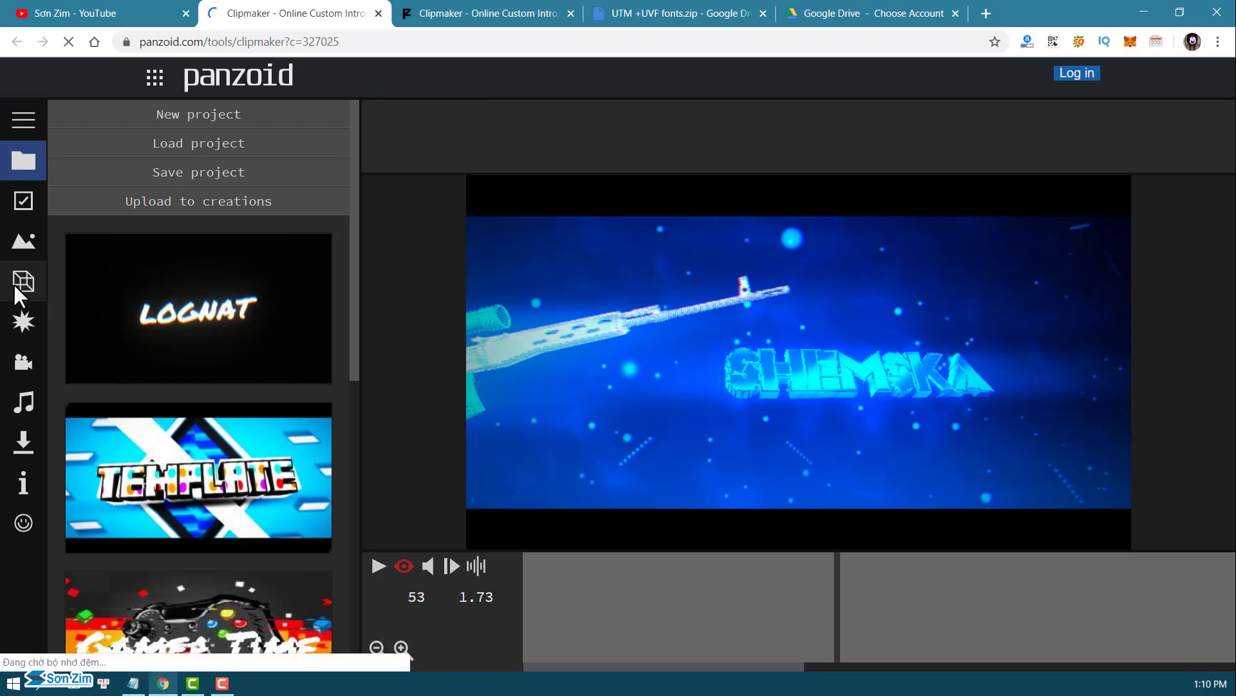
Replace the SHEMSKA 3D text in the TEXT group with the channel title "Sơn Zim".
click(24, 281)
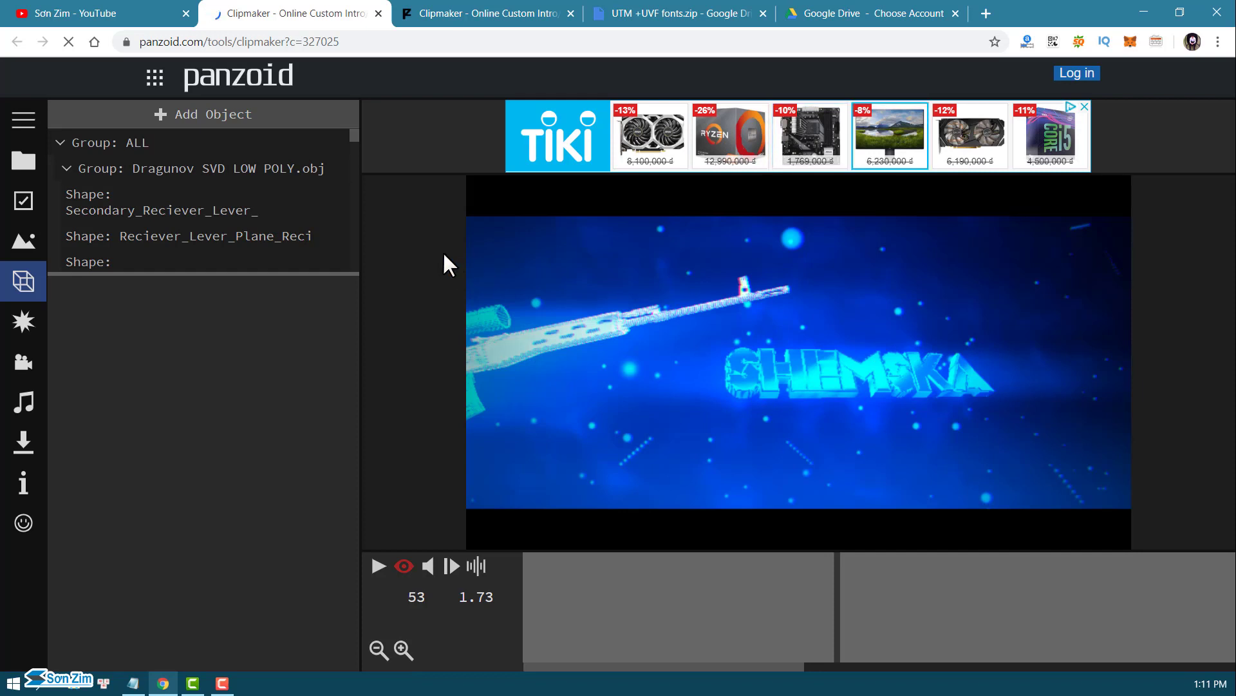
drag(355, 135, 332, 232)
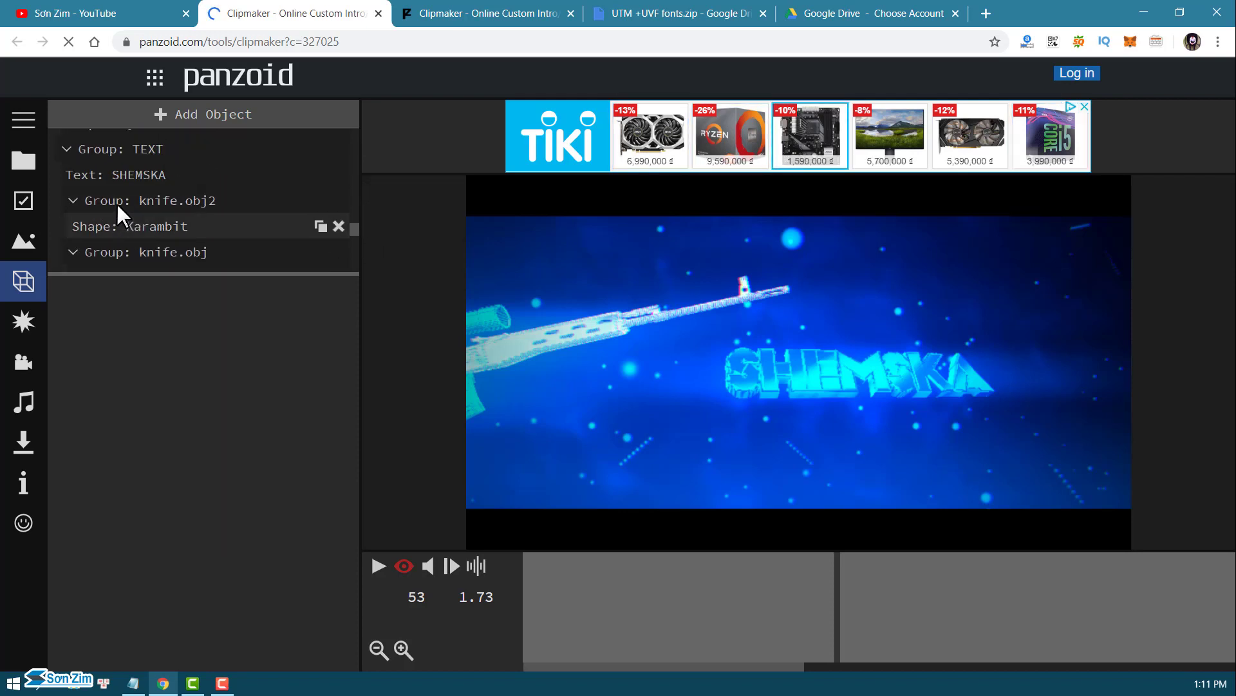
scroll(80, 157, up, 1)
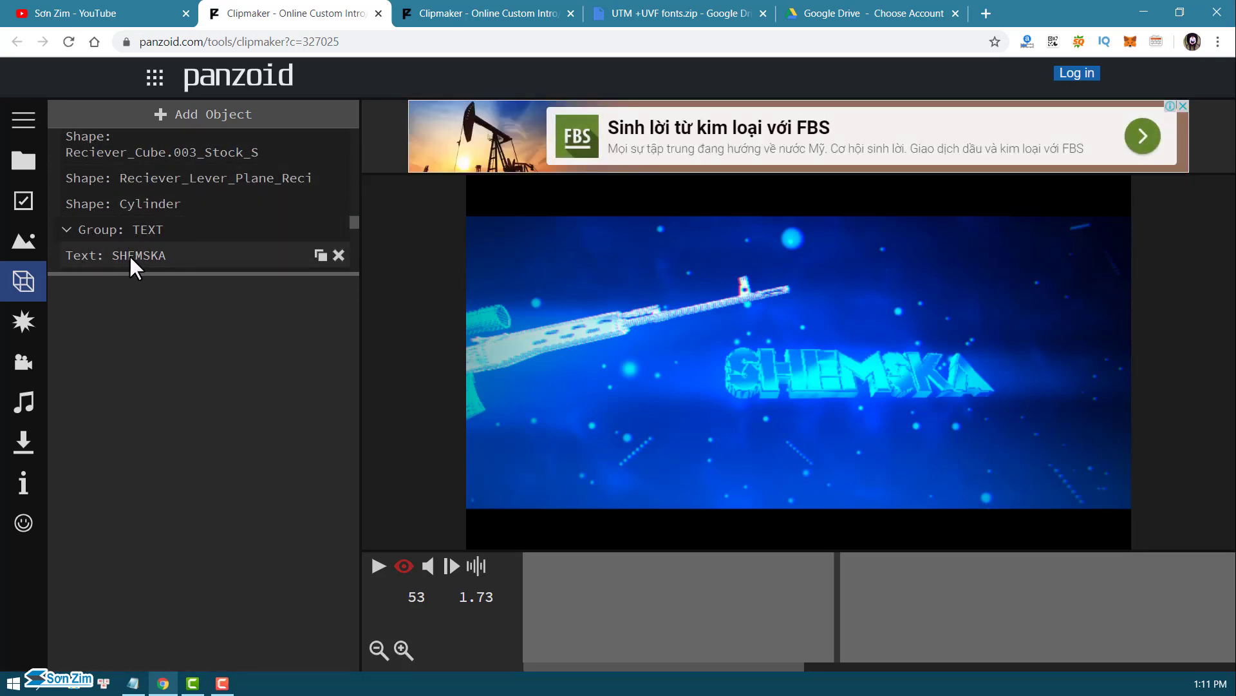
click(179, 252)
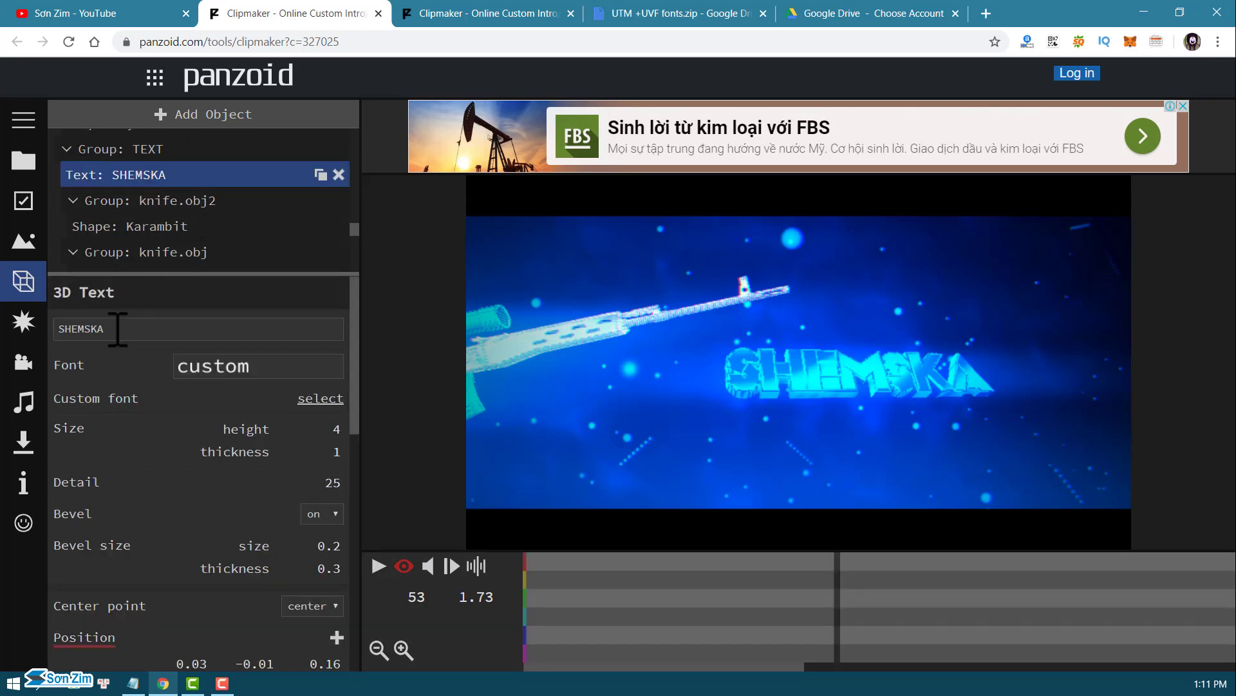
key(ctrl+a)
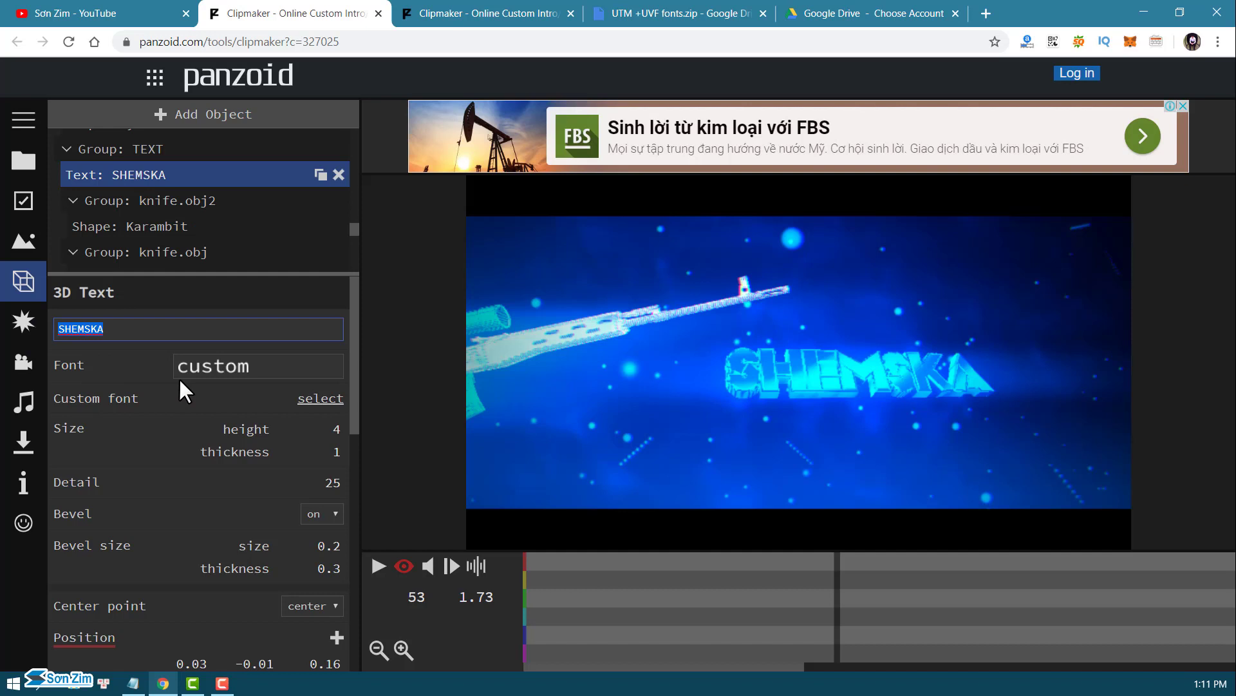
text(s)
text(Sơn )
text(Zim)
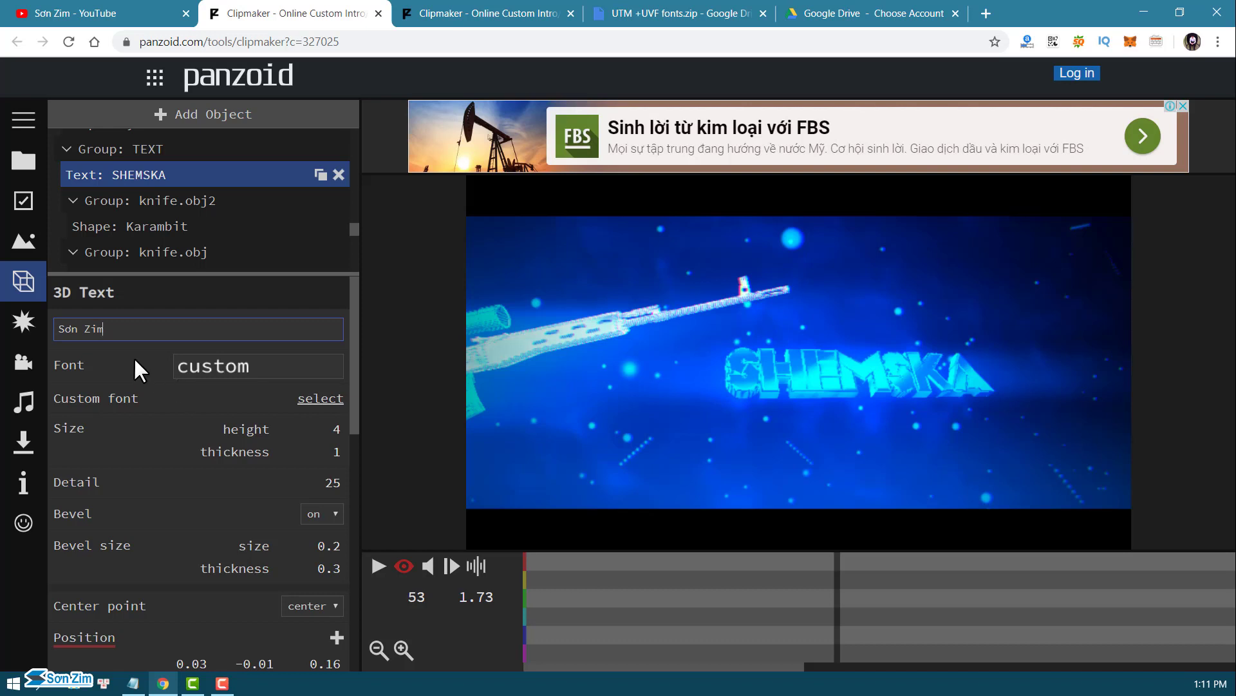
click(126, 358)
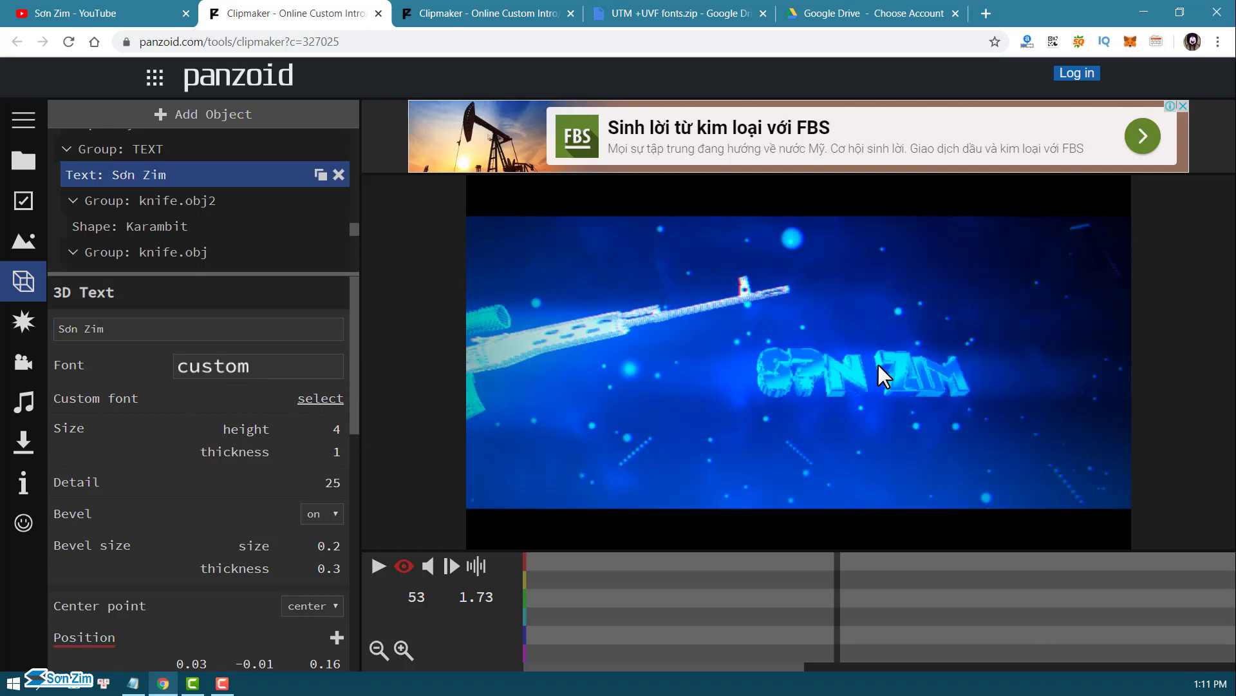
Load UTM Akashi from the "UTM +UVF fonts" folder as the custom font of the 3D title text.
click(326, 400)
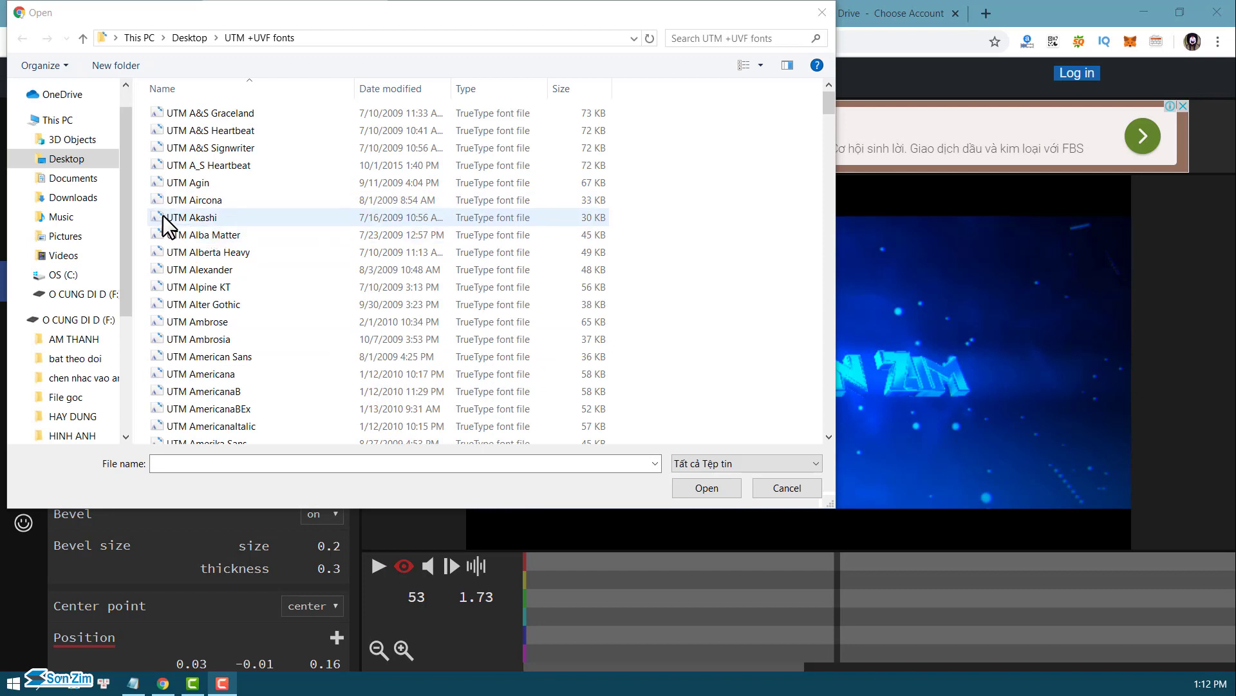
click(205, 221)
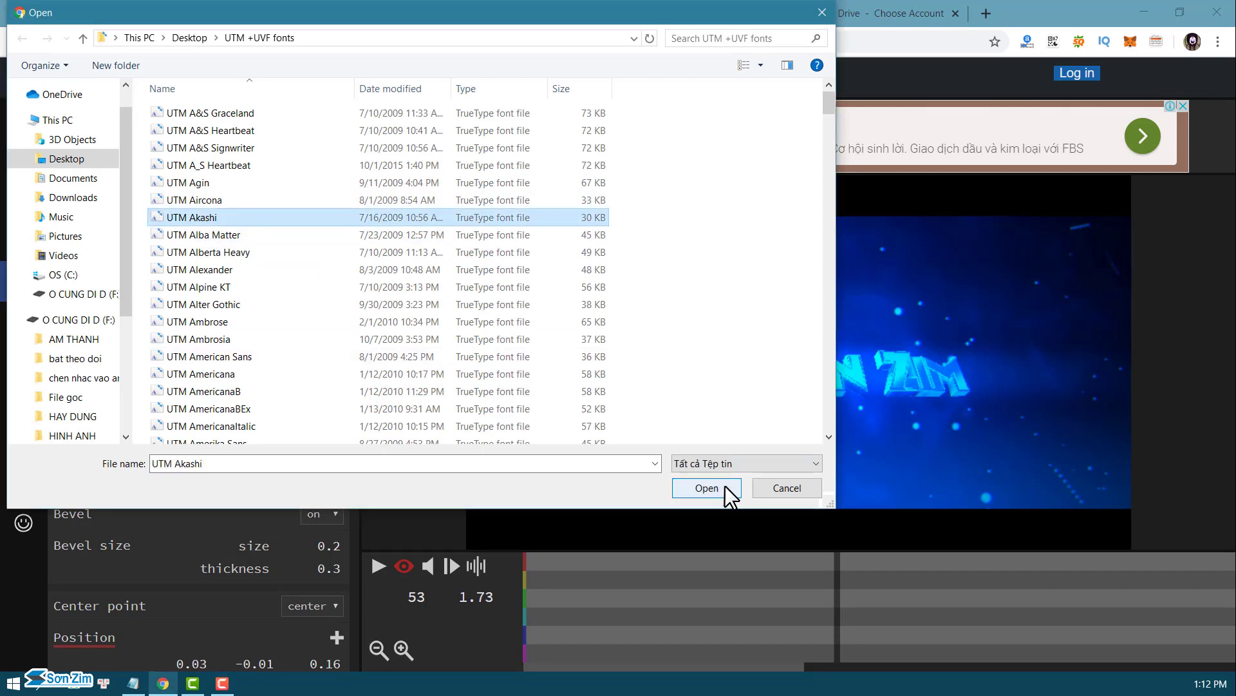
click(705, 489)
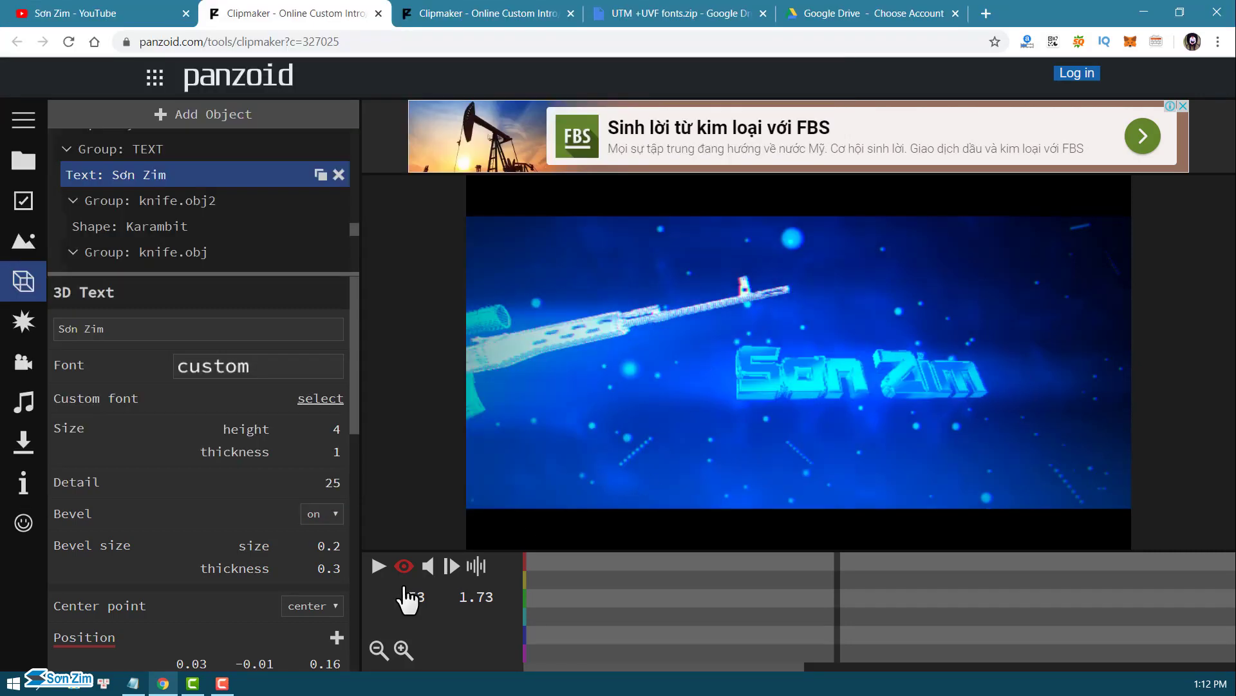
Rewind the timeline to the start and play the edited intro through to check the new title.
click(378, 566)
click(380, 568)
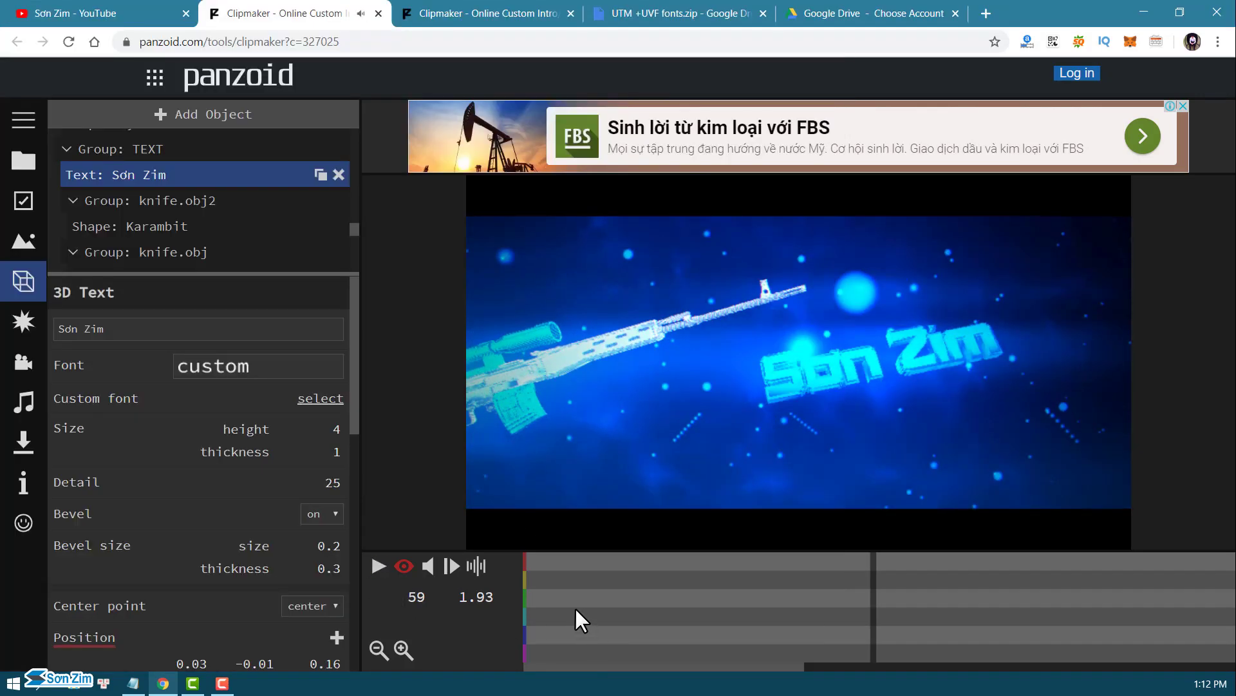
drag(575, 608, 492, 596)
click(379, 567)
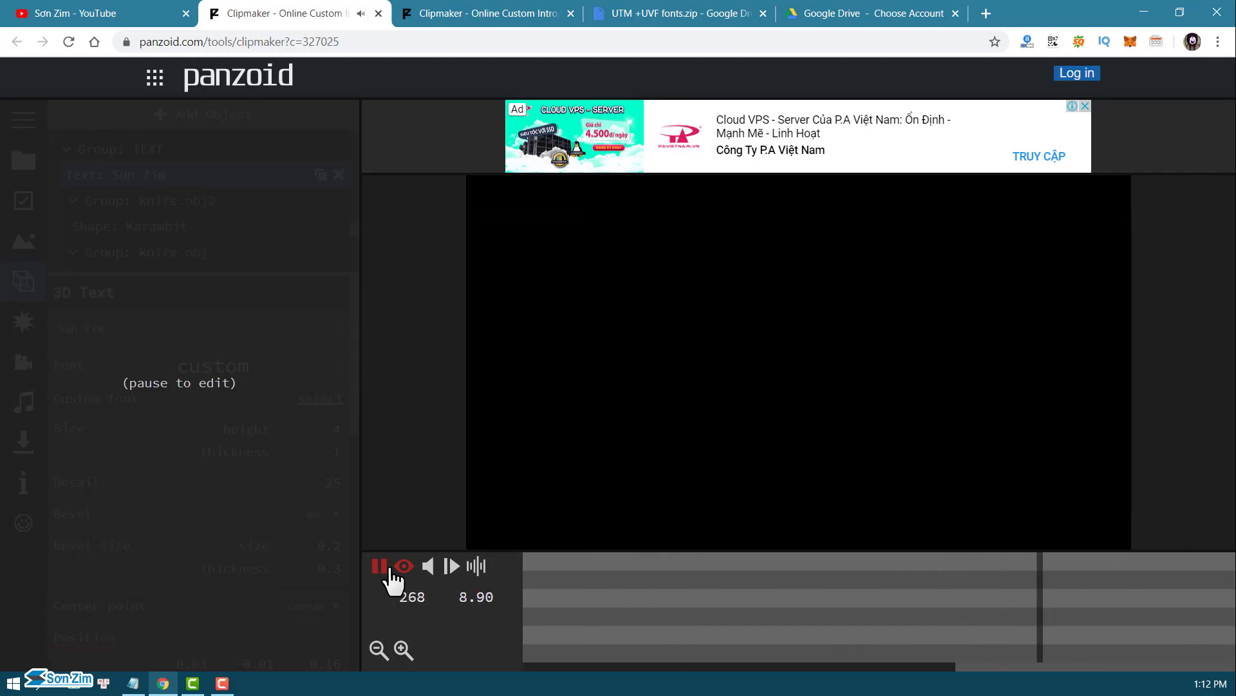
click(387, 567)
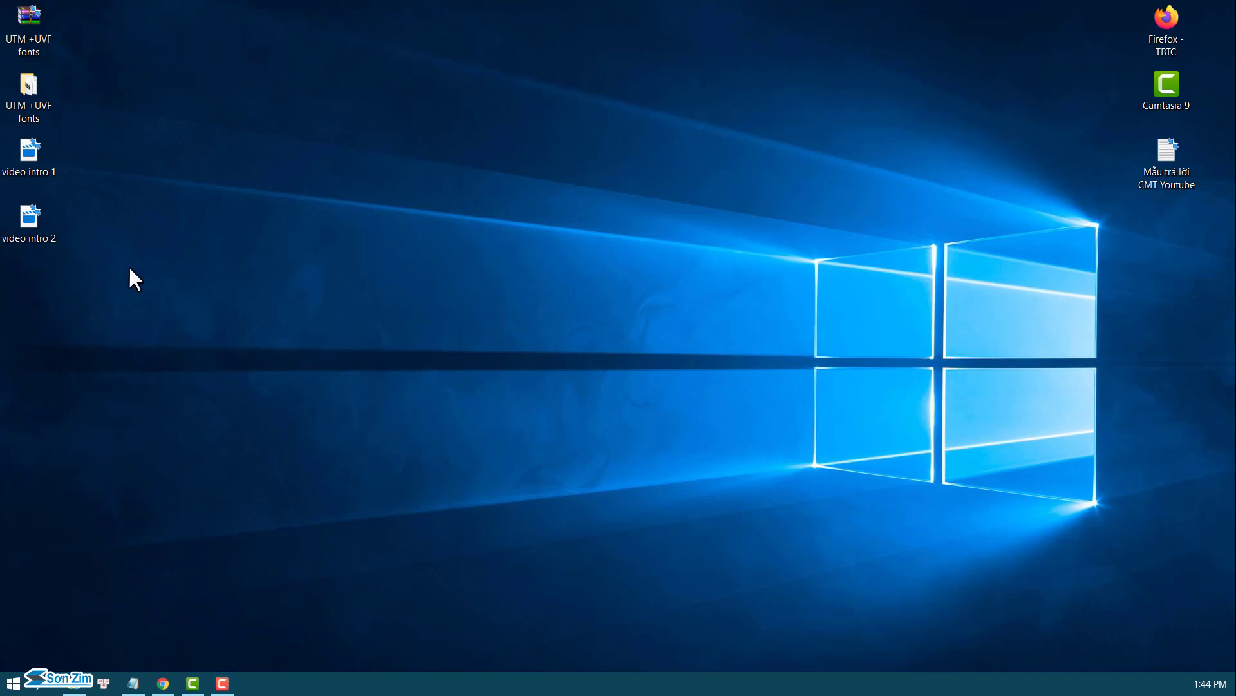
drag(125, 270, 29, 173)
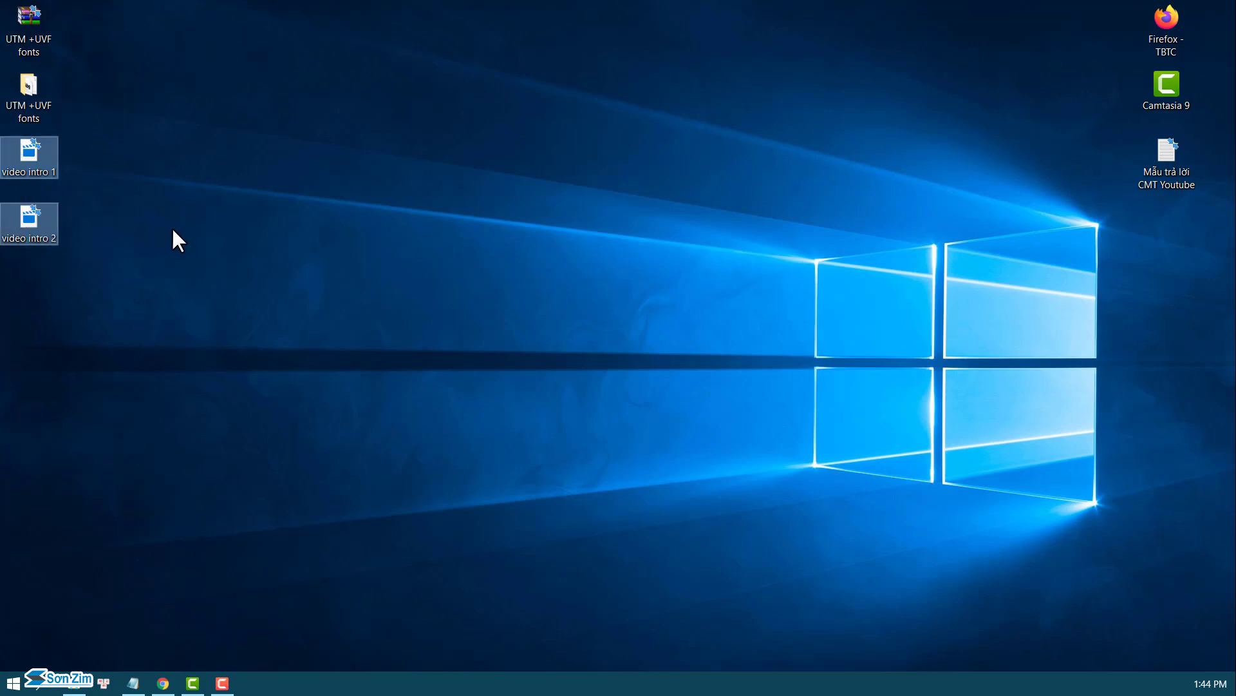
click(171, 228)
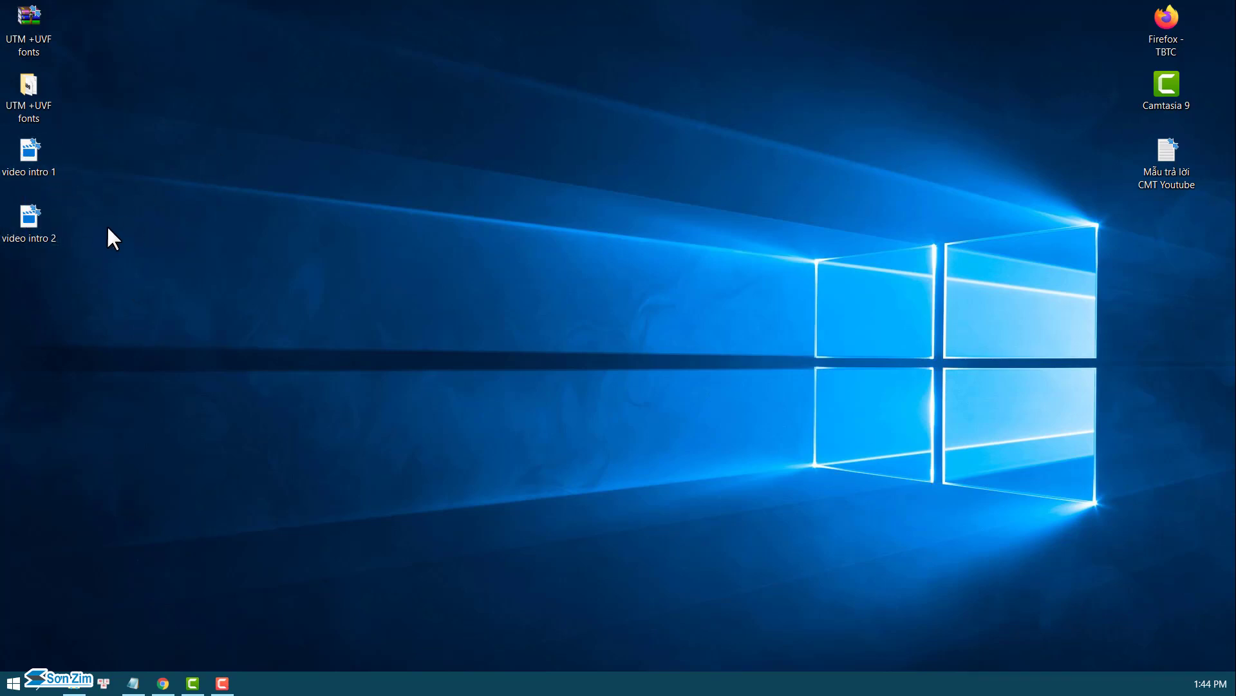
drag(129, 257, 9, 161)
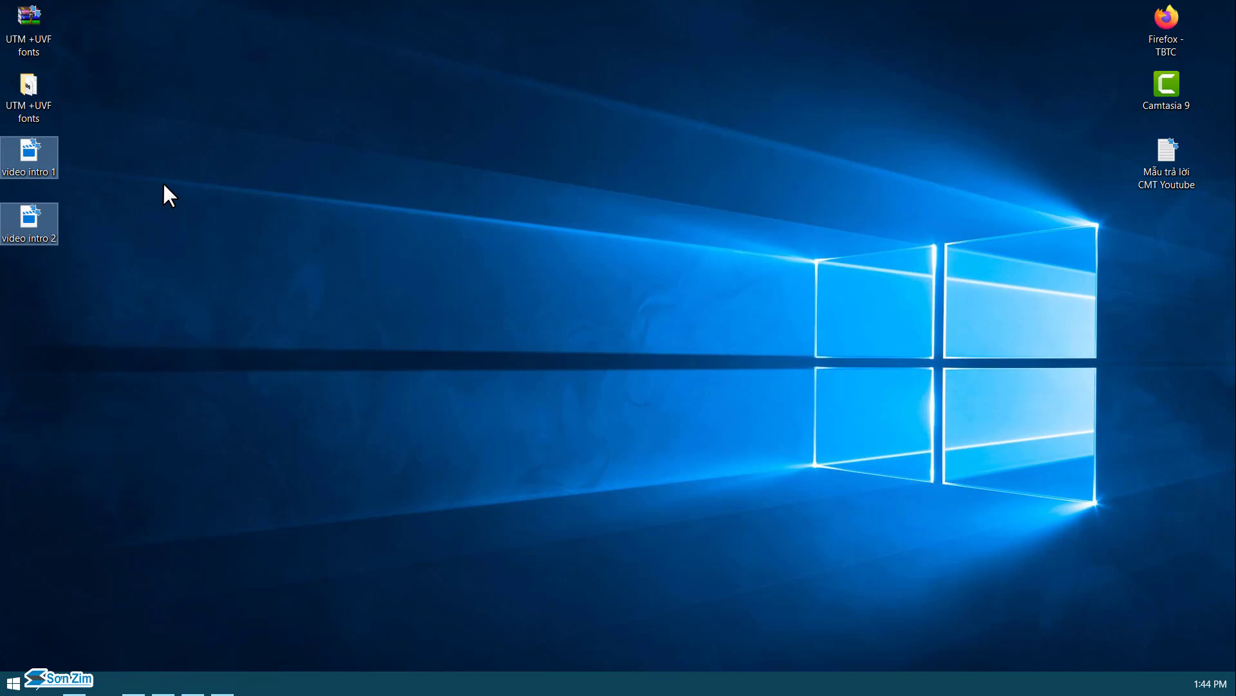
click(171, 198)
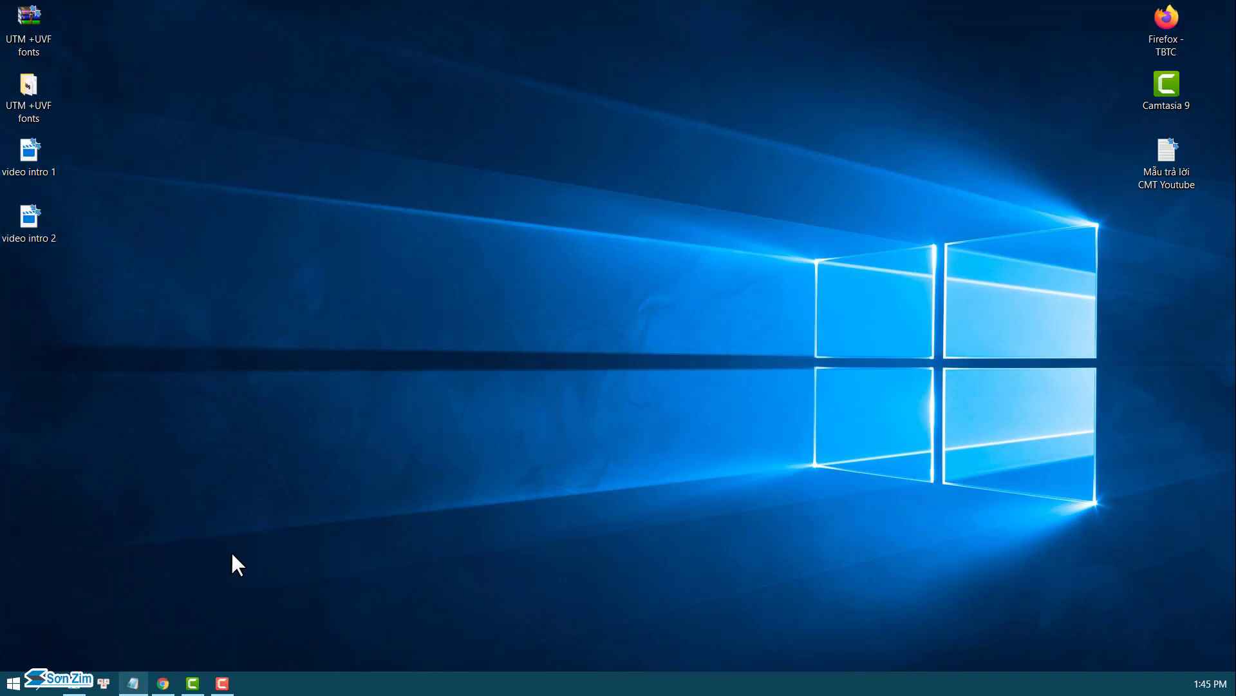
Switch to Chrome and open the convertio.co file converter in a new tab.
click(164, 684)
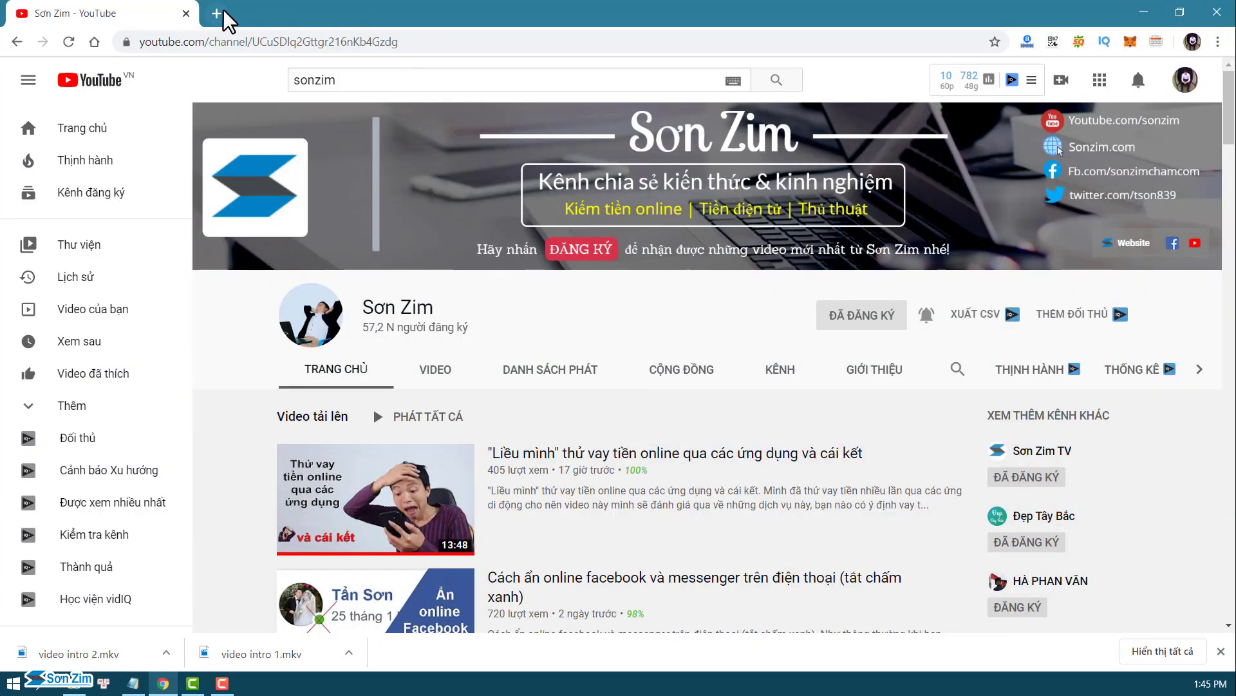
key(ctrl+t)
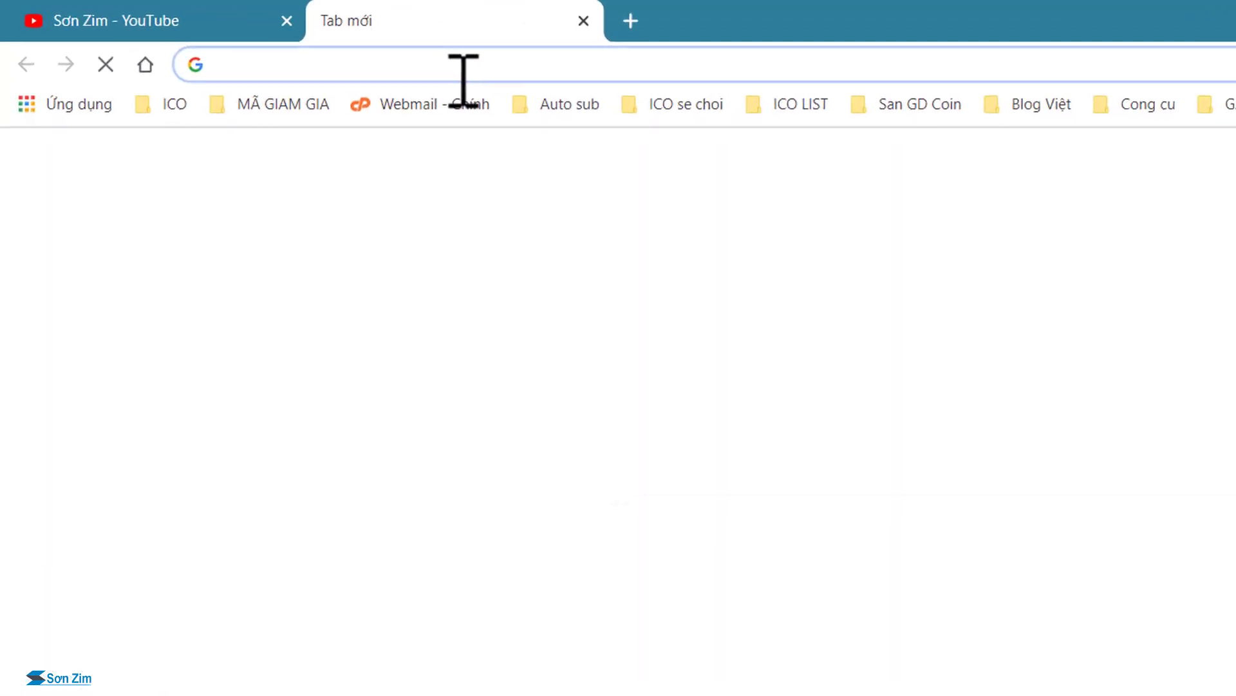
text(con)
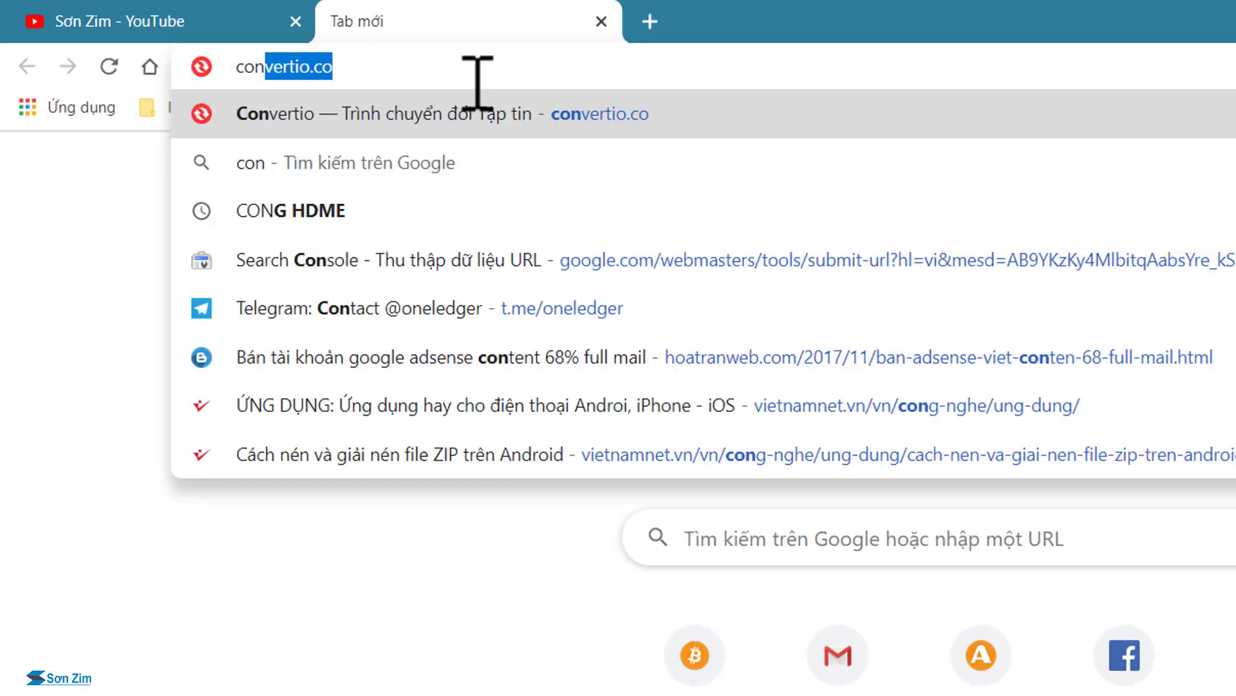
text(vert)
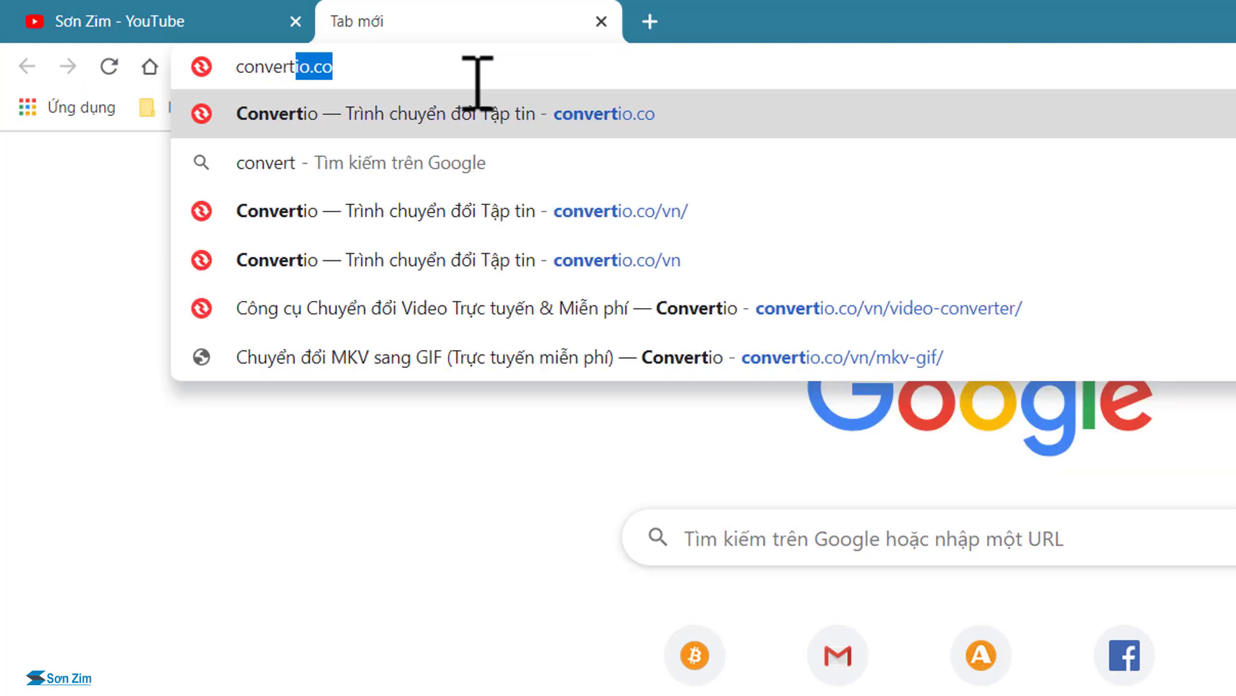
text(io.)
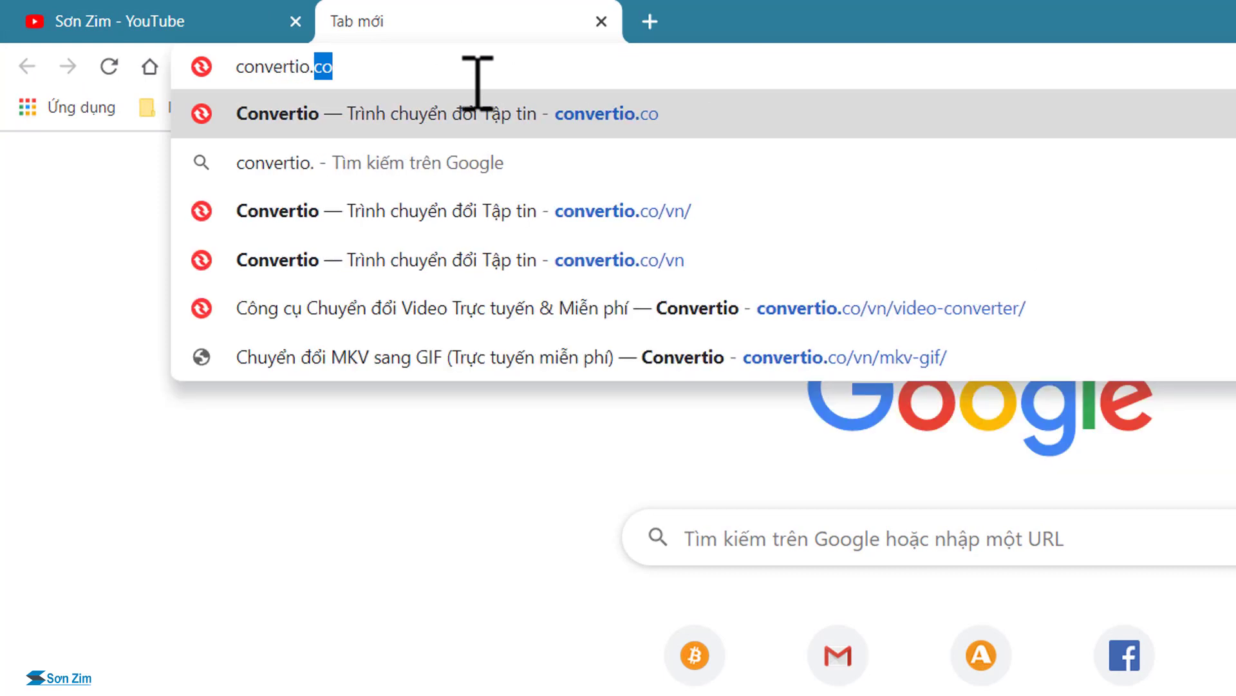
text(com)
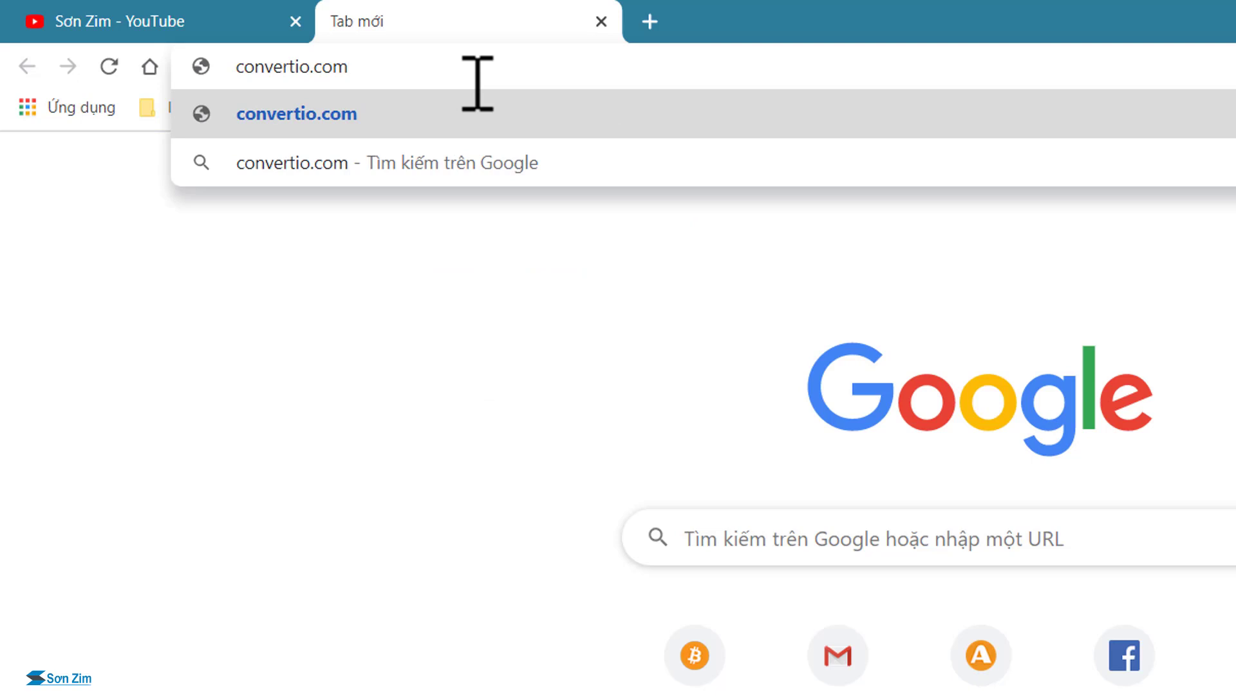
key(BackSpace)
key(Return)
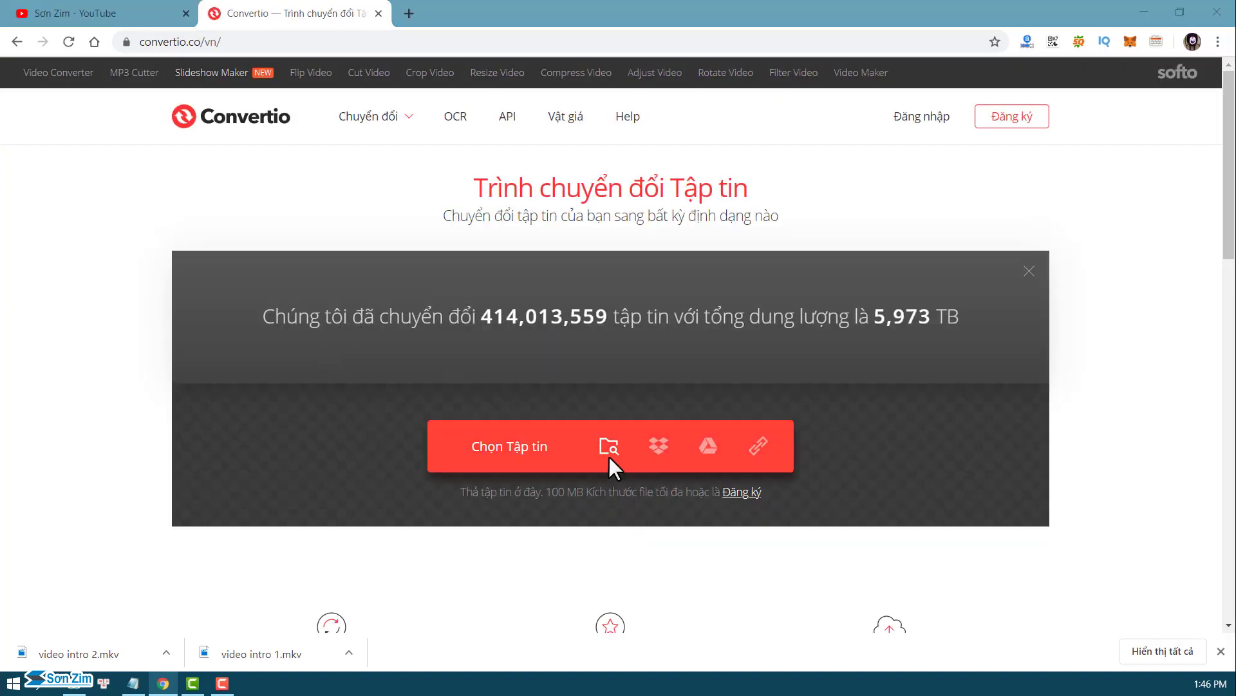
Add the file "video intro 1" from the F: drive to the converter.
click(521, 458)
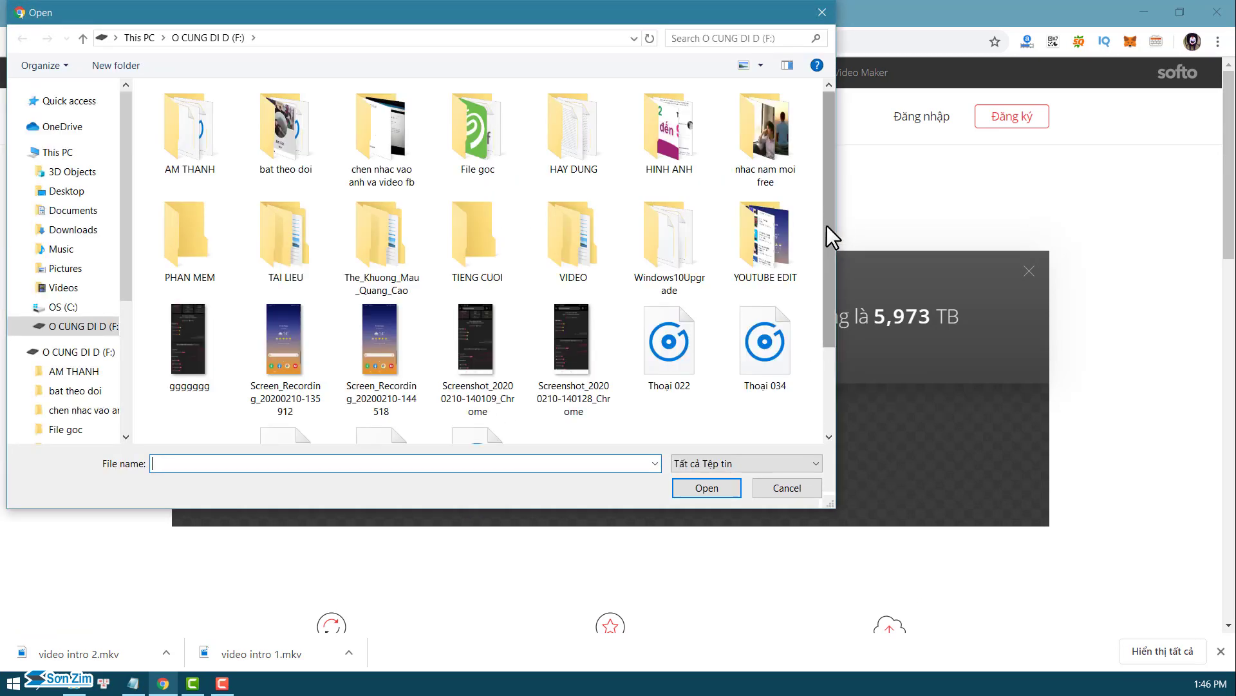
drag(826, 199, 825, 282)
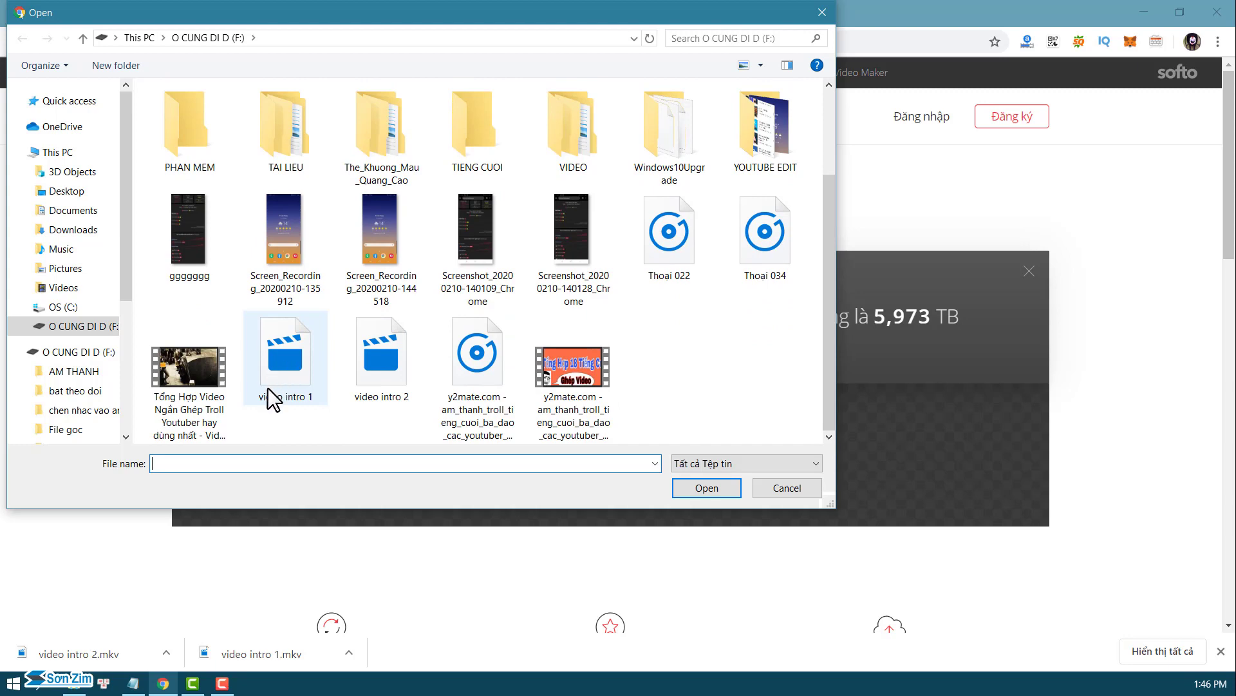
click(291, 353)
click(696, 489)
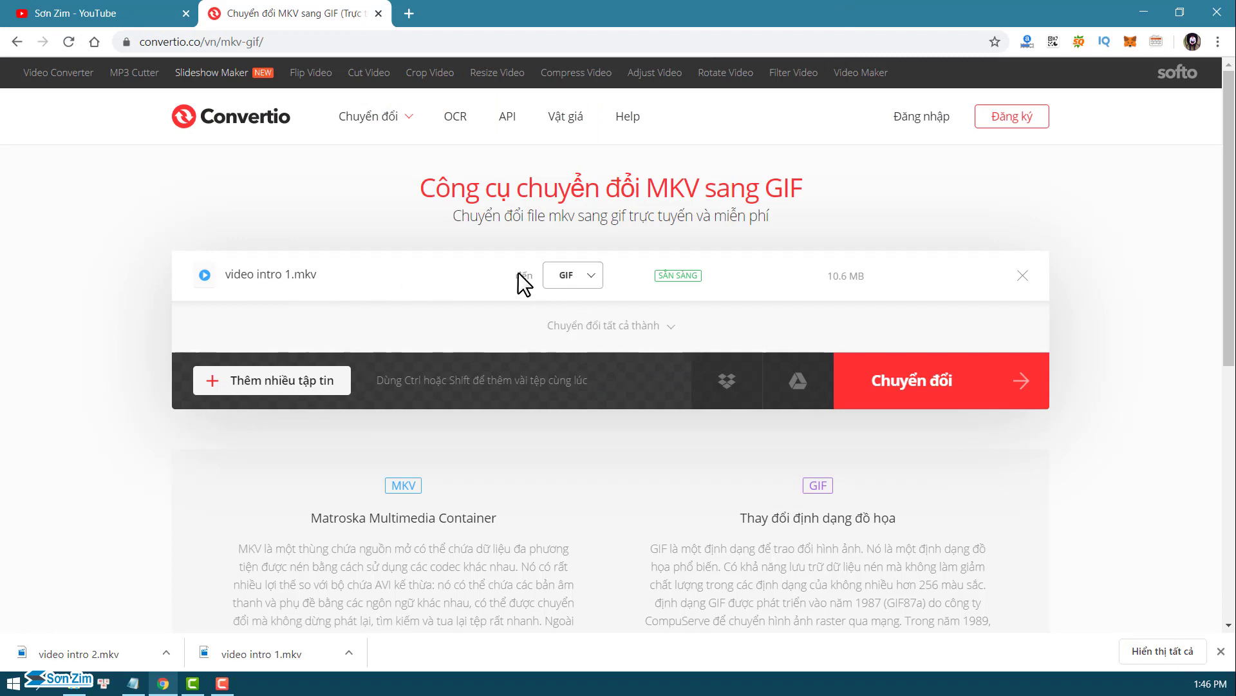
Choose MP4 as the output format for video intro 1.mkv and run the conversion.
click(591, 284)
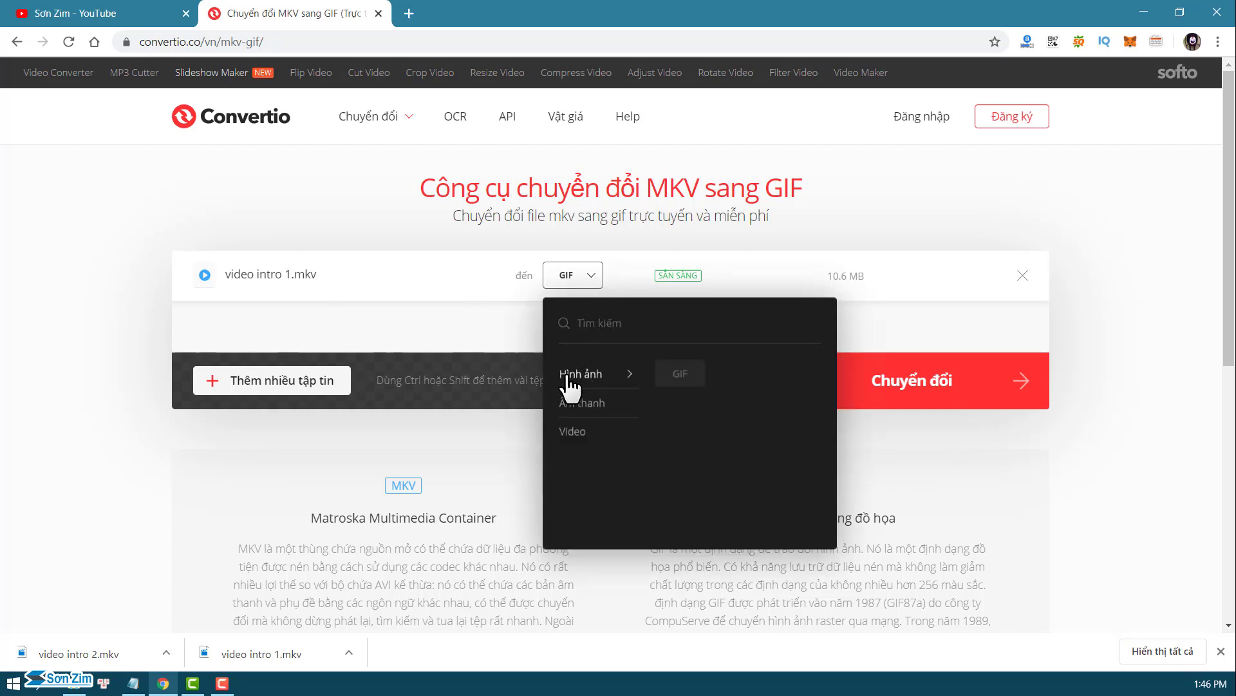
mouse_move(575, 433)
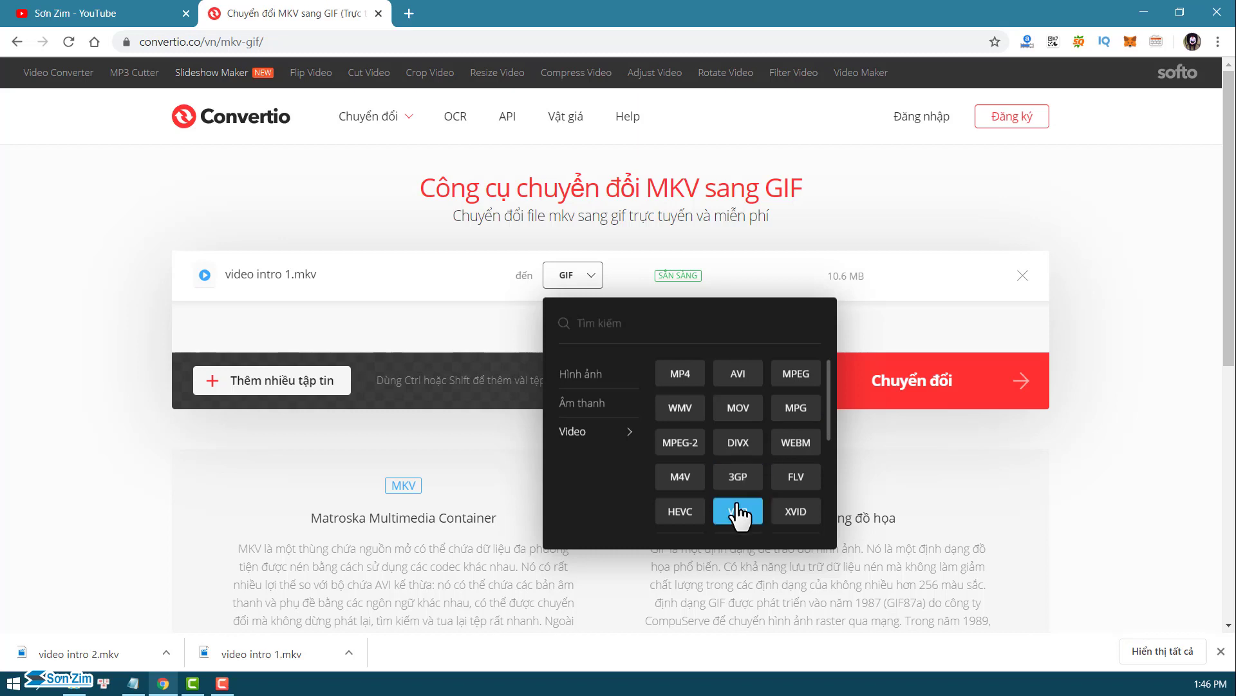
click(683, 379)
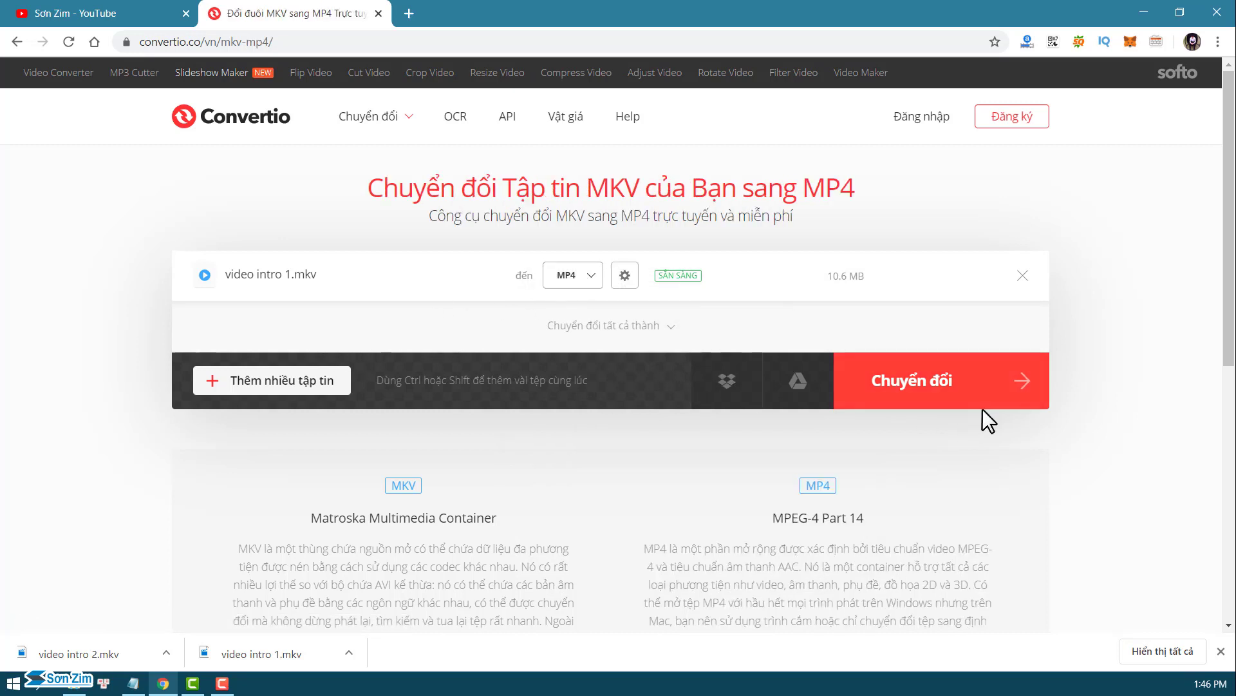
click(926, 385)
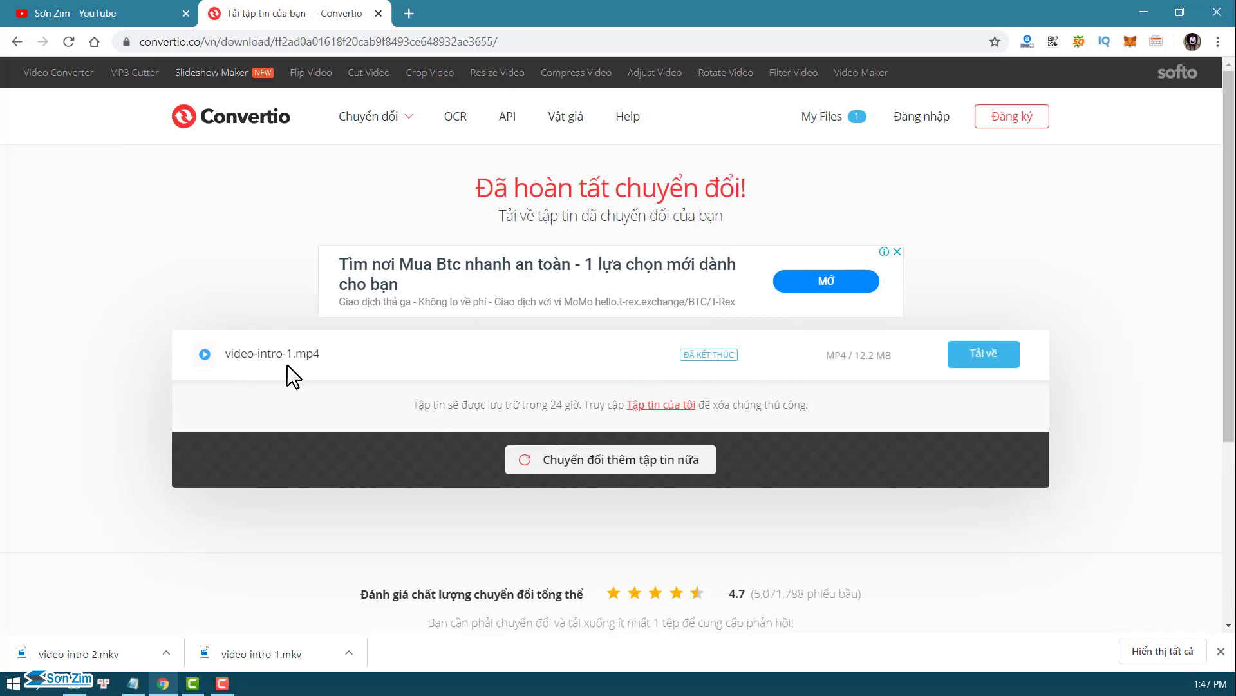
Download the converted MP4 video to the Desktop under the name "video-intro-11".
click(991, 363)
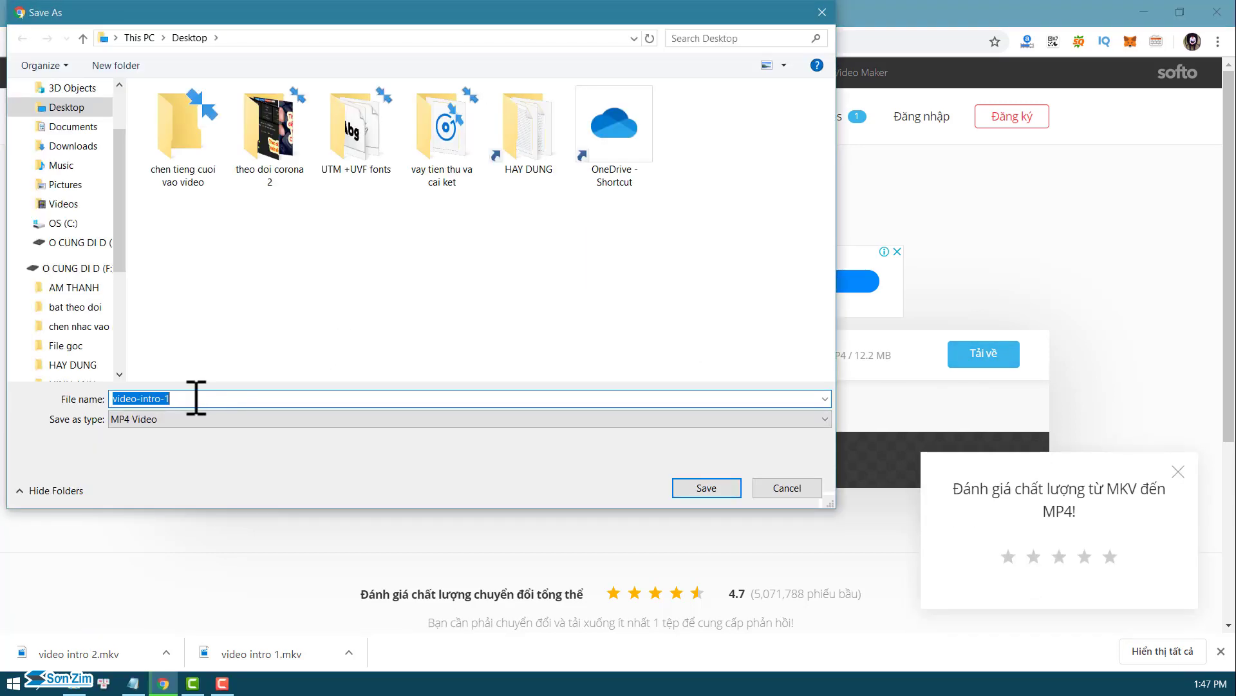
click(197, 397)
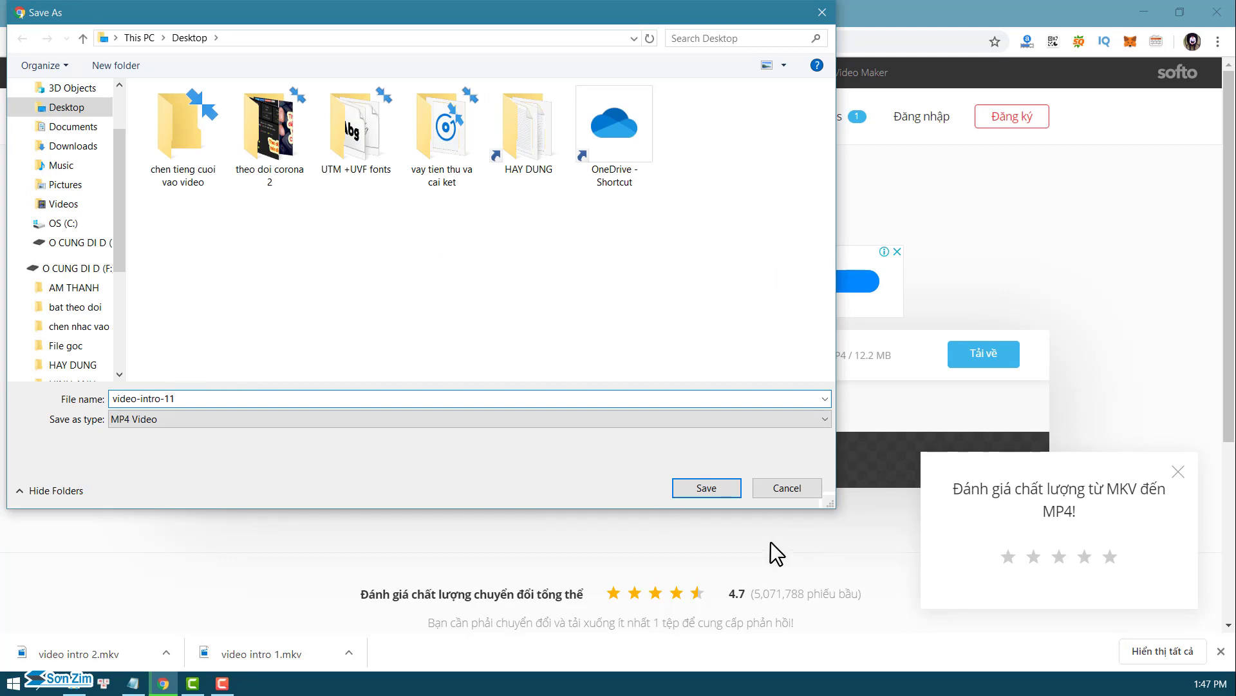
click(697, 488)
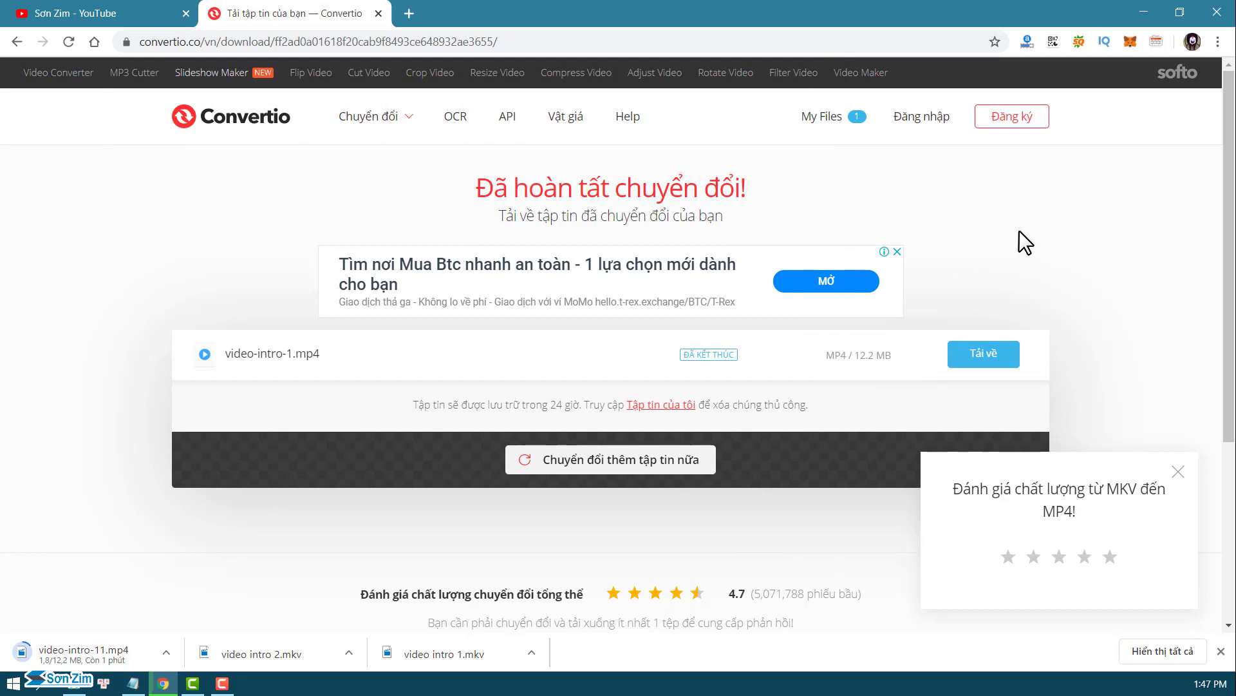
Play the downloaded video-intro-11 from the desktop to check it, pause at the title, and close the player.
click(1131, 14)
double_click(21, 284)
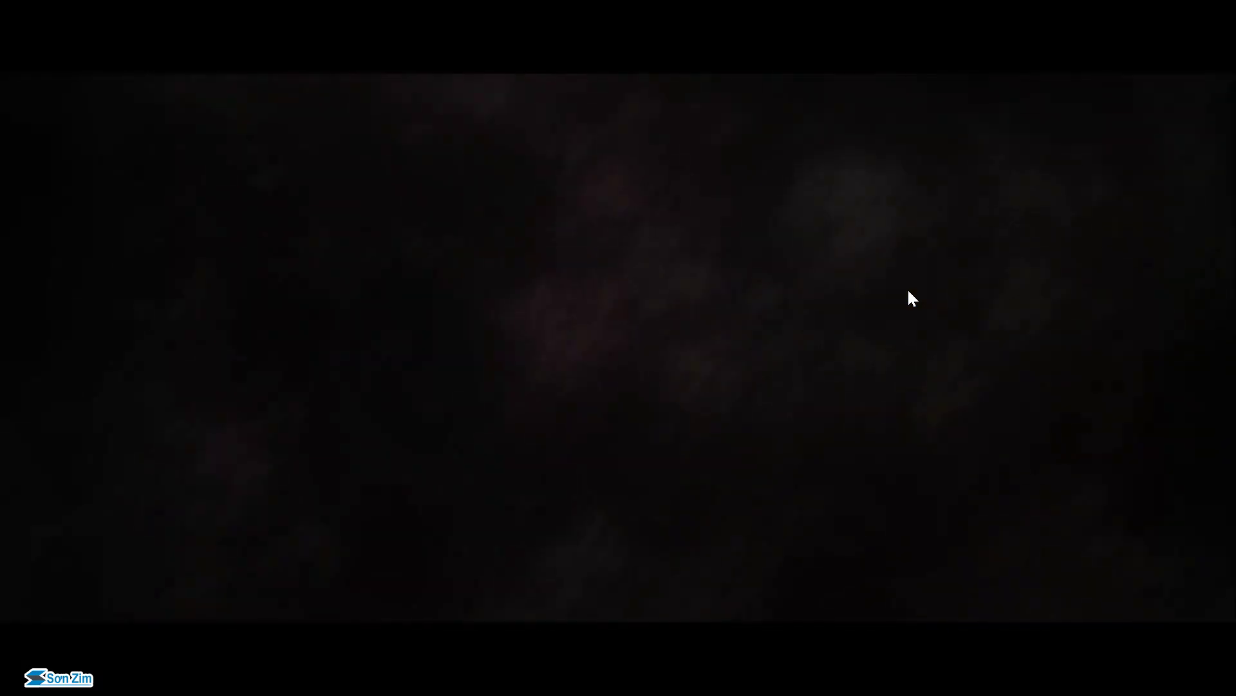
key(space)
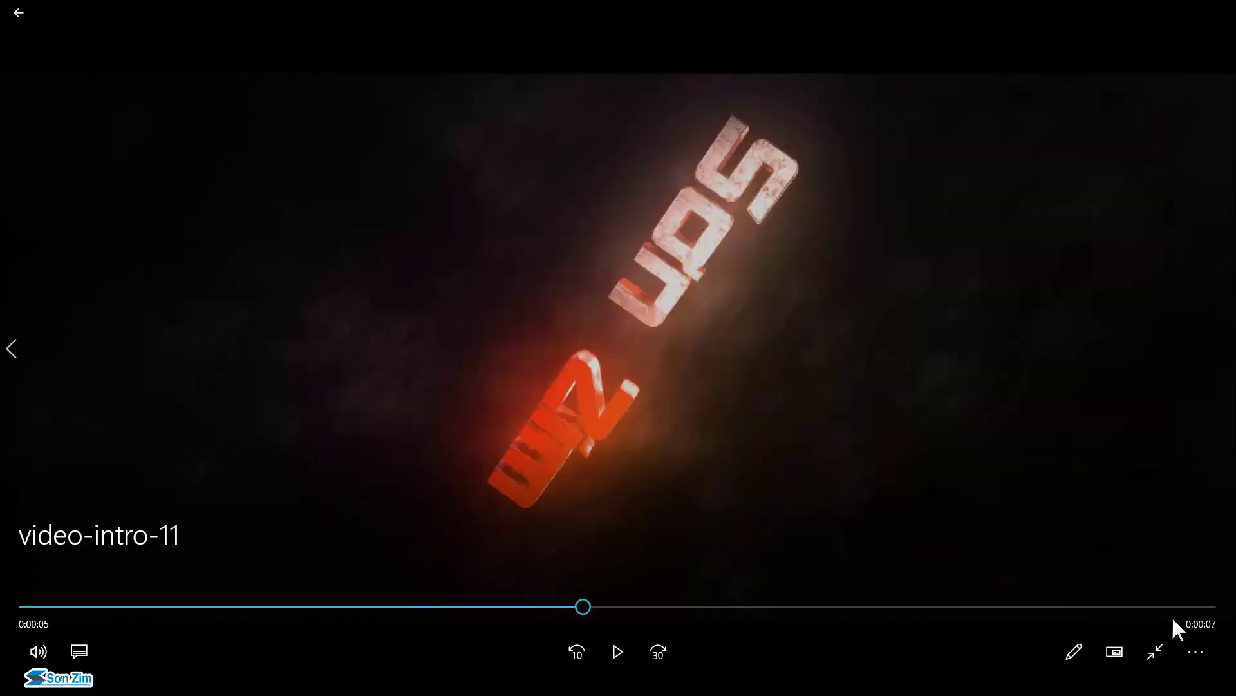
click(1156, 651)
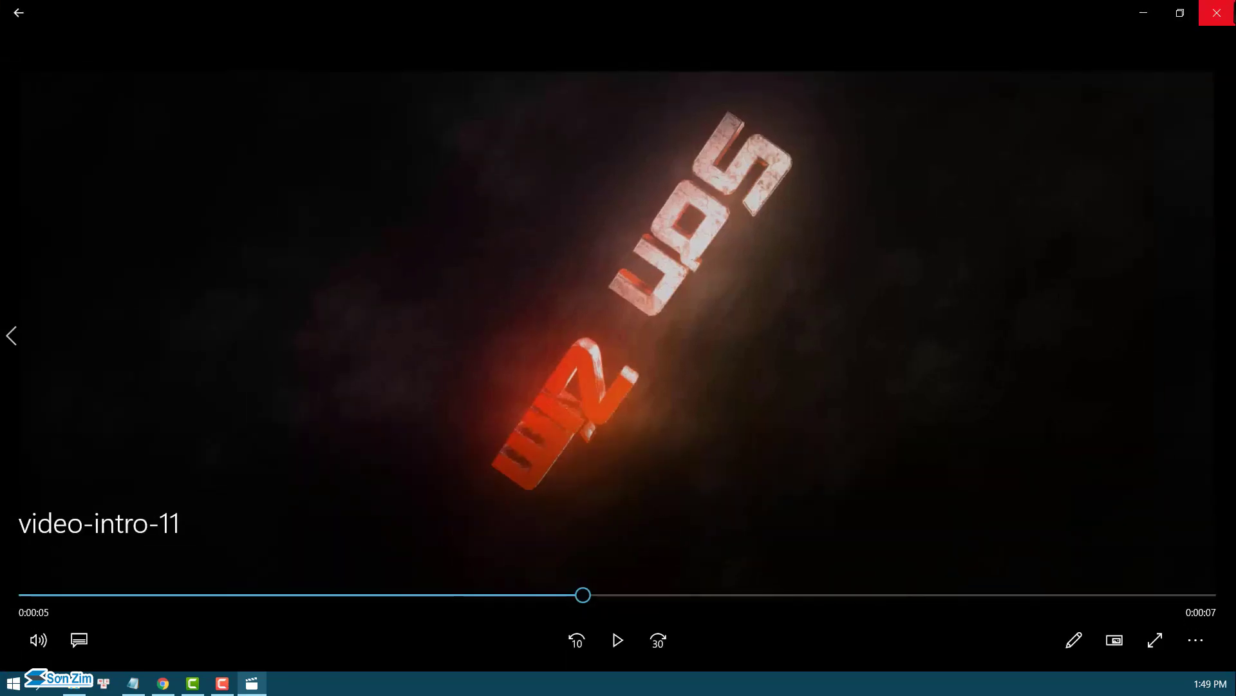
click(1209, 11)
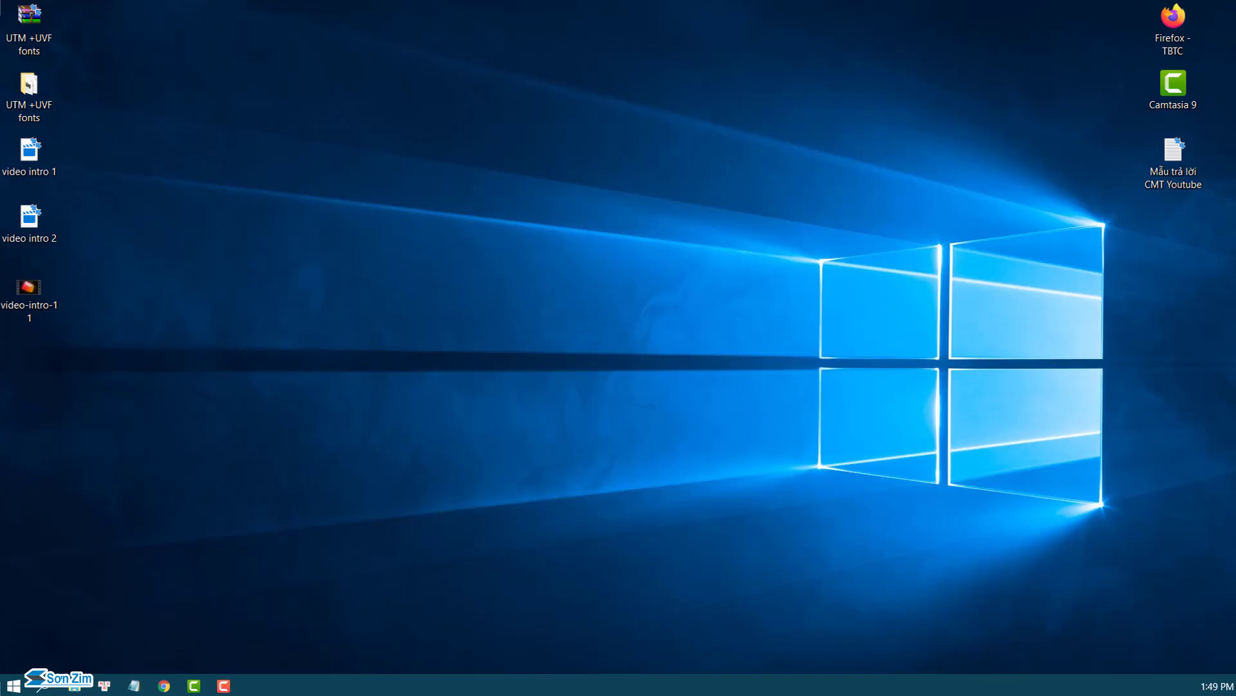